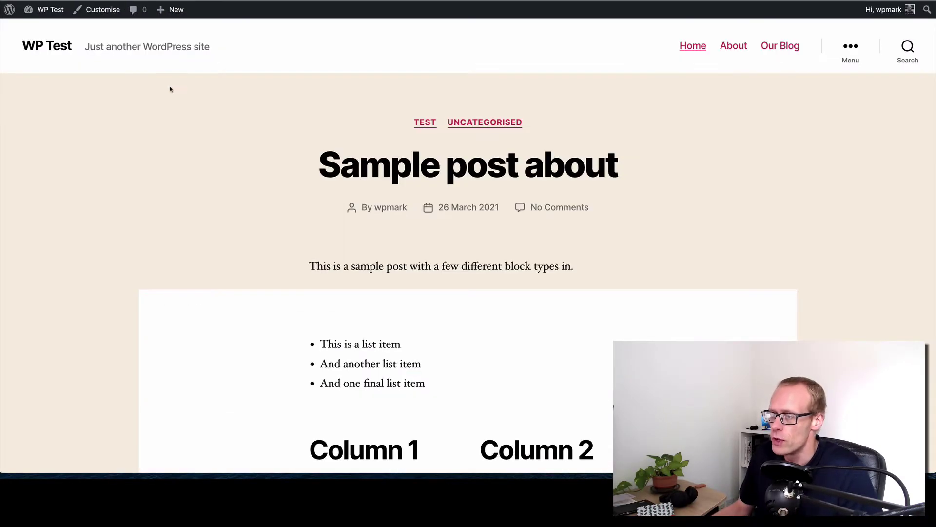
# - Go to the Add Plugins page through Plugins > Add New in the admin sidebar
pyautogui.scroll(-7, 170, 89)
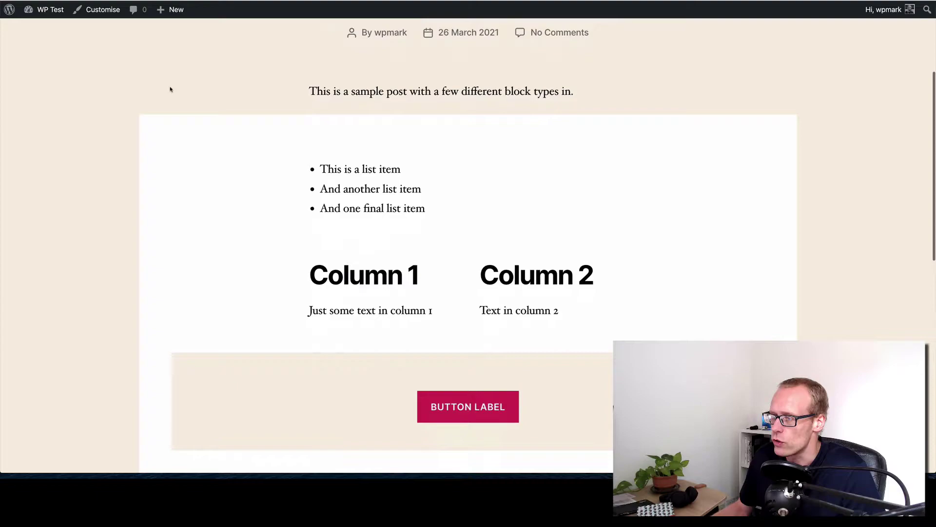
pyautogui.scroll(7, 170, 90)
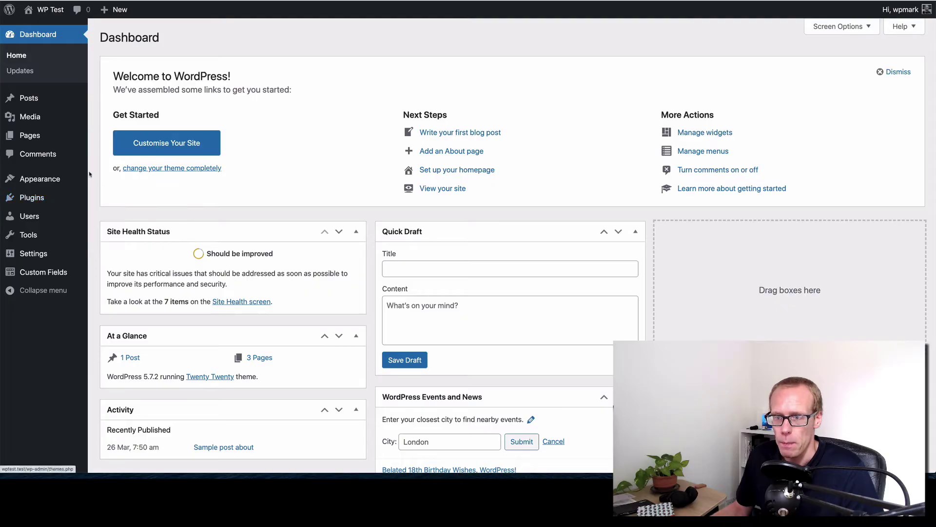
pyautogui.moveTo(73, 203)
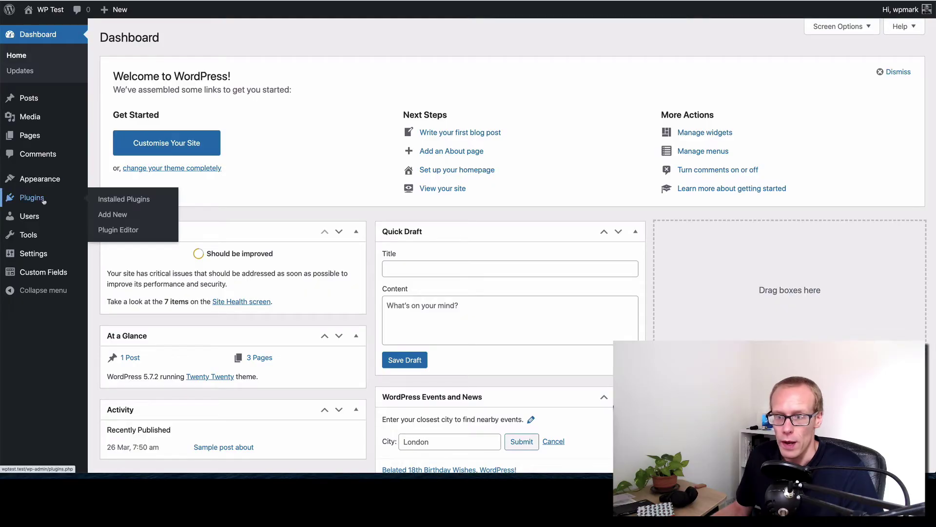
pyautogui.click(103, 216)
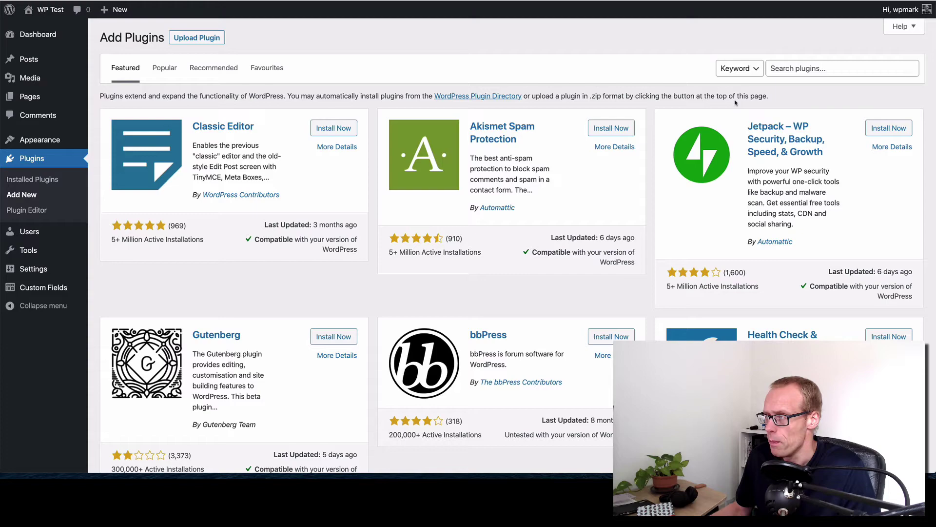
# - Search the plugin directory for 'wp job manager', then install and activate WP Job Manager
pyautogui.click(797, 68)
pyautogui.write('wp j')
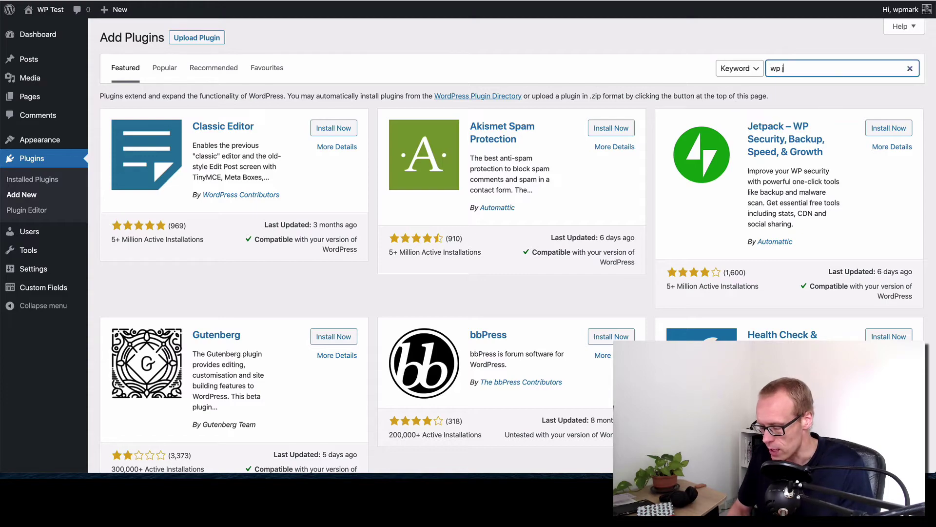
pyautogui.write('ob amanager')
pyautogui.press('BackSpace')
pyautogui.press('BackSpace')
pyautogui.press('BackSpace')
pyautogui.press('BackSpace')
pyautogui.press('BackSpace')
pyautogui.press('BackSpace')
pyautogui.press('BackSpace')
pyautogui.press('BackSpace')
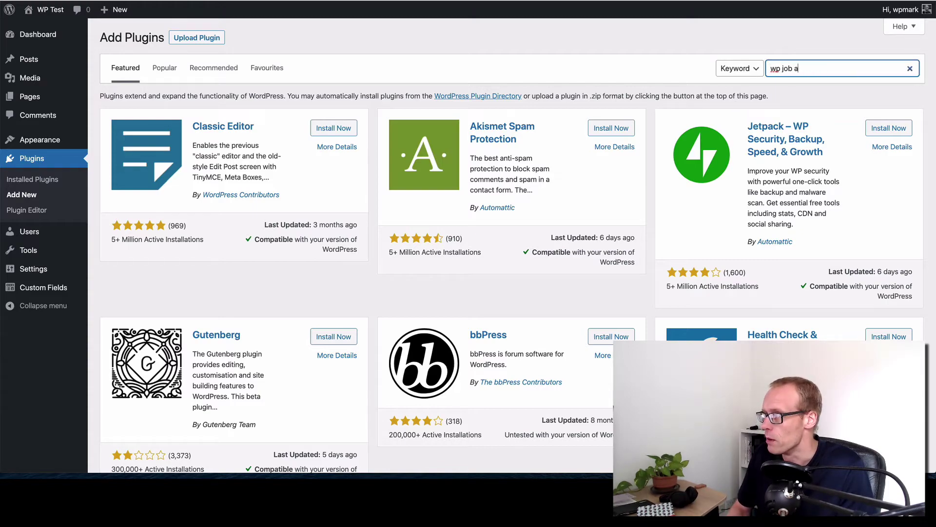
pyautogui.write('manager')
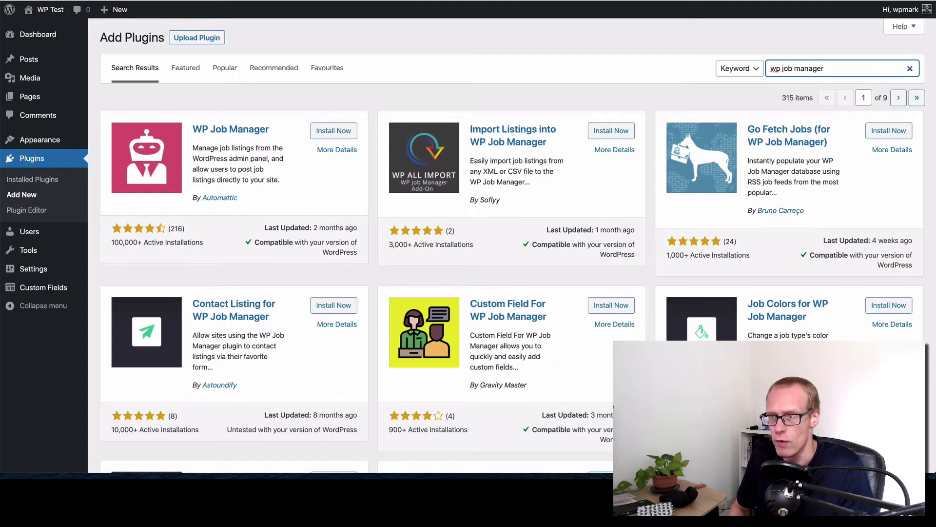
pyautogui.click(335, 132)
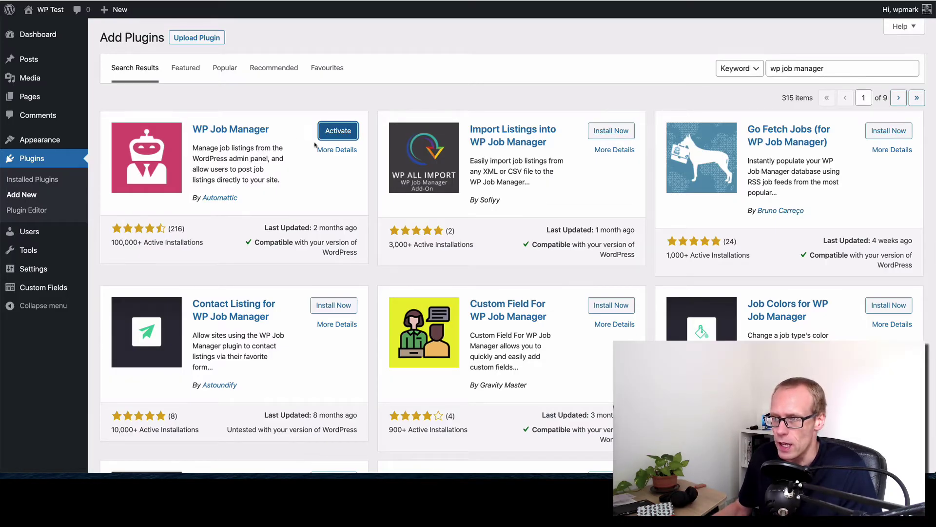
pyautogui.click(337, 133)
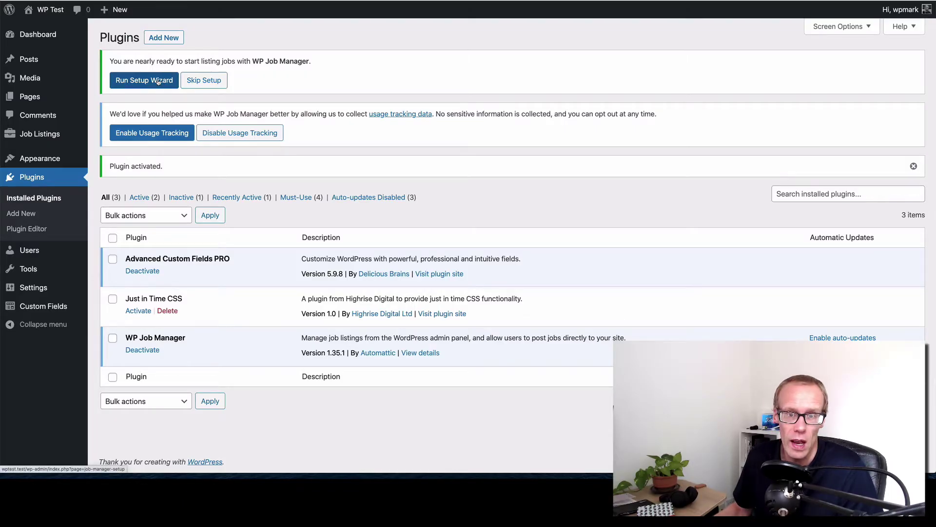
# - Launch the WP Job Manager setup wizard from the plugin's admin notice
pyautogui.click(153, 81)
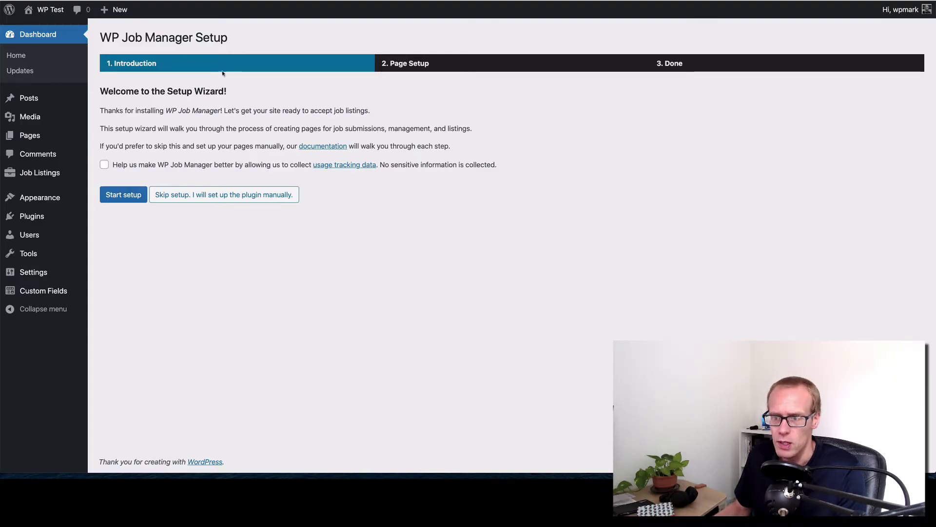
# - Start the wizard and create the Post a Job, Job Dashboard and Jobs pages with their shortcodes
pyautogui.click(126, 199)
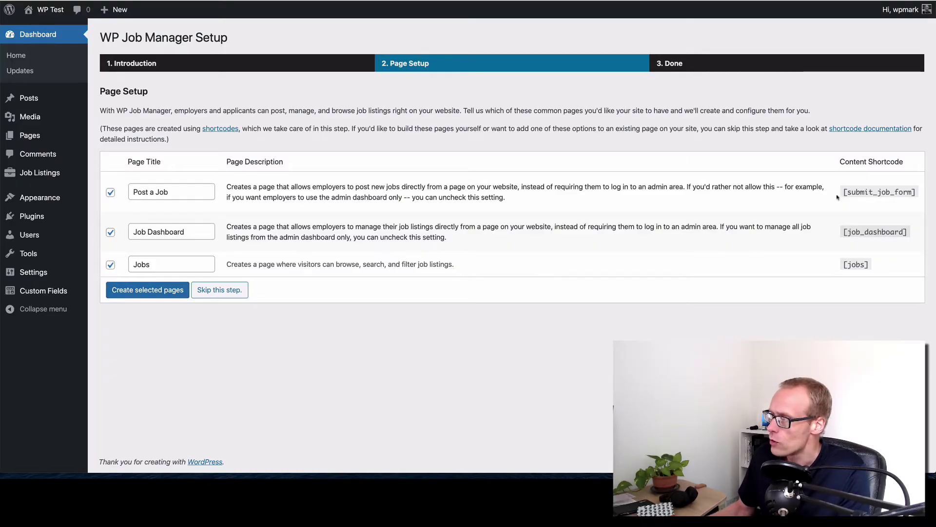
pyautogui.moveTo(842, 193); pyautogui.dragTo(844, 233)
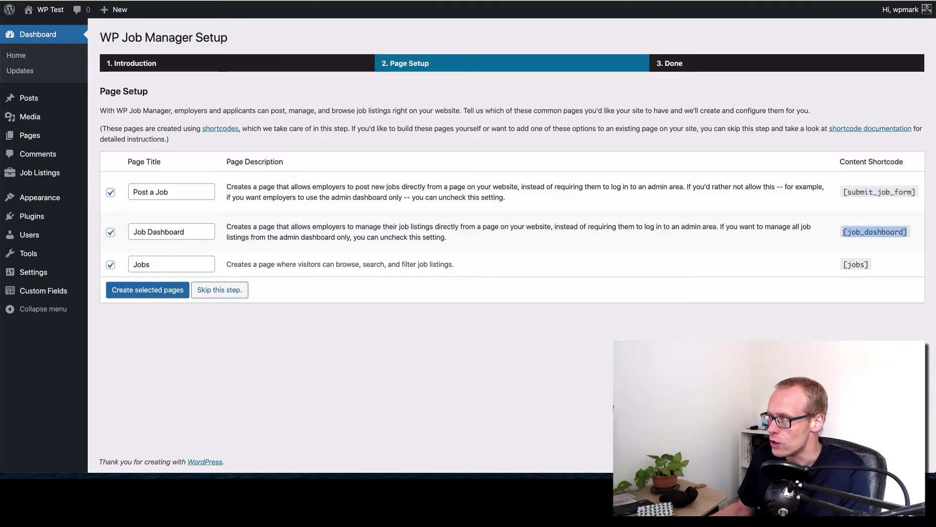
pyautogui.click(844, 232)
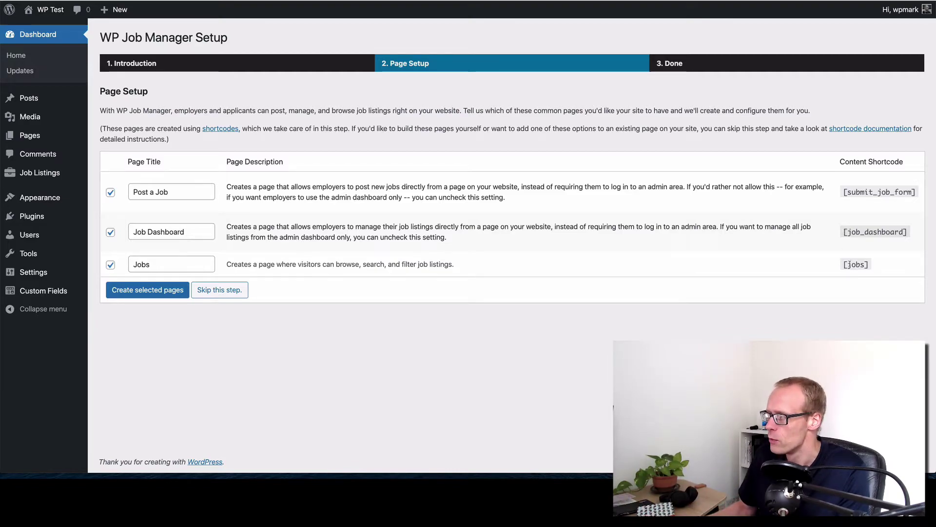
pyautogui.moveTo(867, 263); pyautogui.dragTo(845, 264)
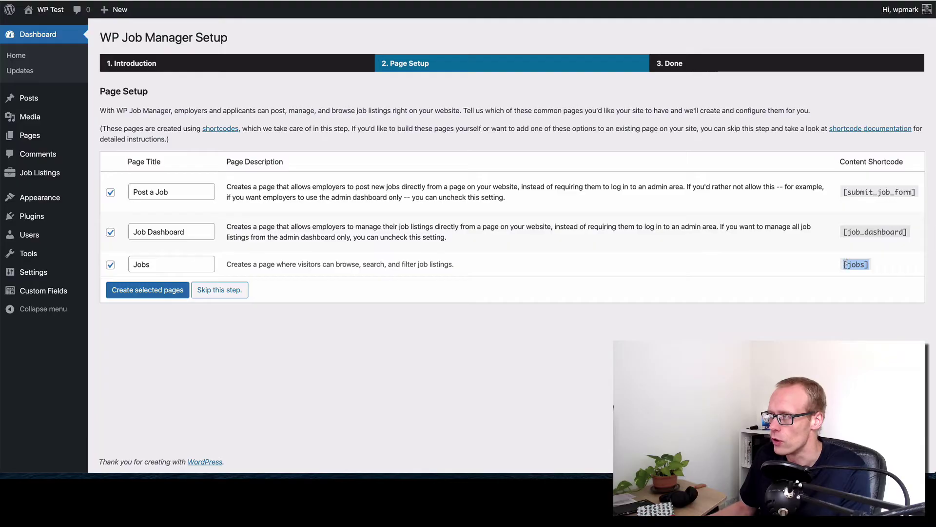
pyautogui.click(847, 264)
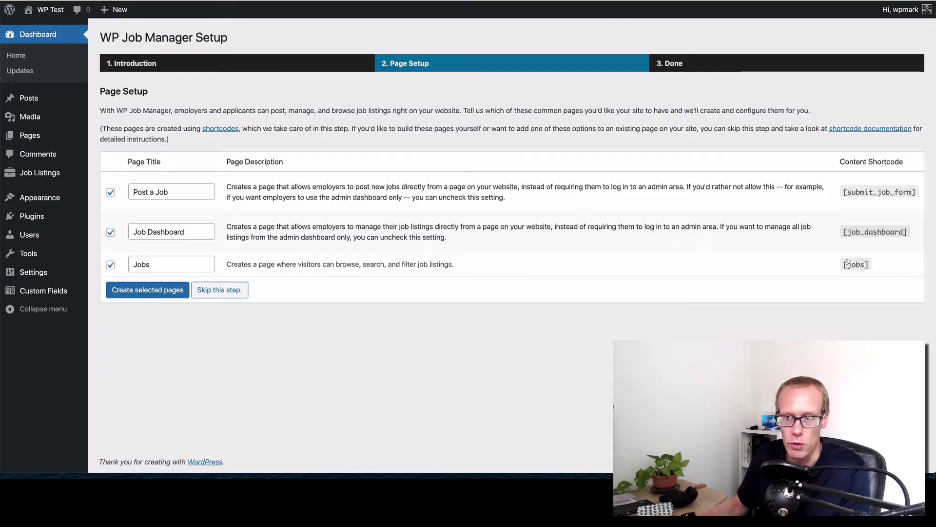
pyautogui.click(148, 291)
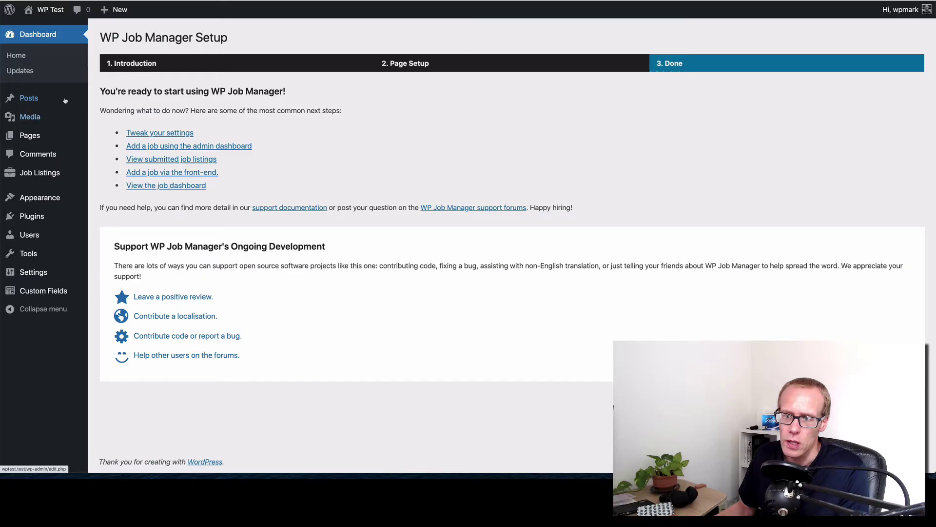
# - Check the [jobs] shortcode on the Jobs page, then view the empty All Jobs list
pyautogui.moveTo(36, 174)
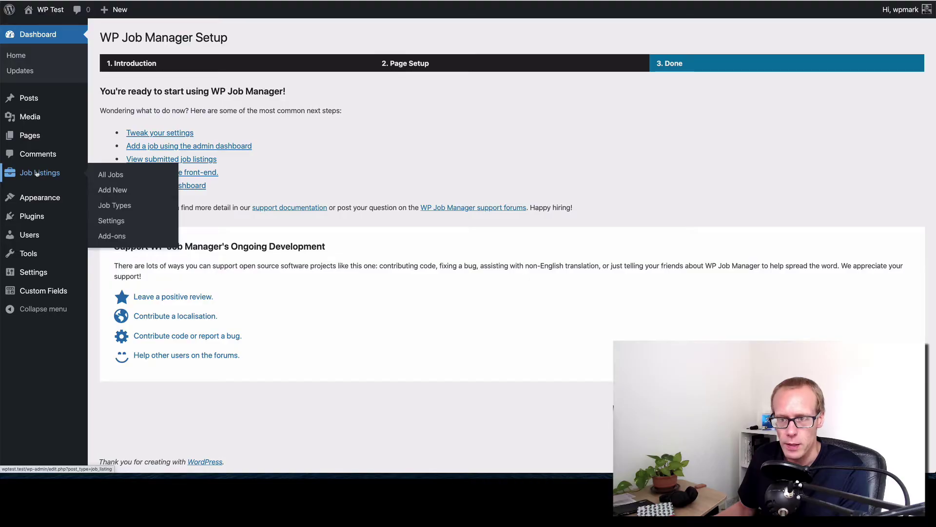
pyautogui.moveTo(33, 137)
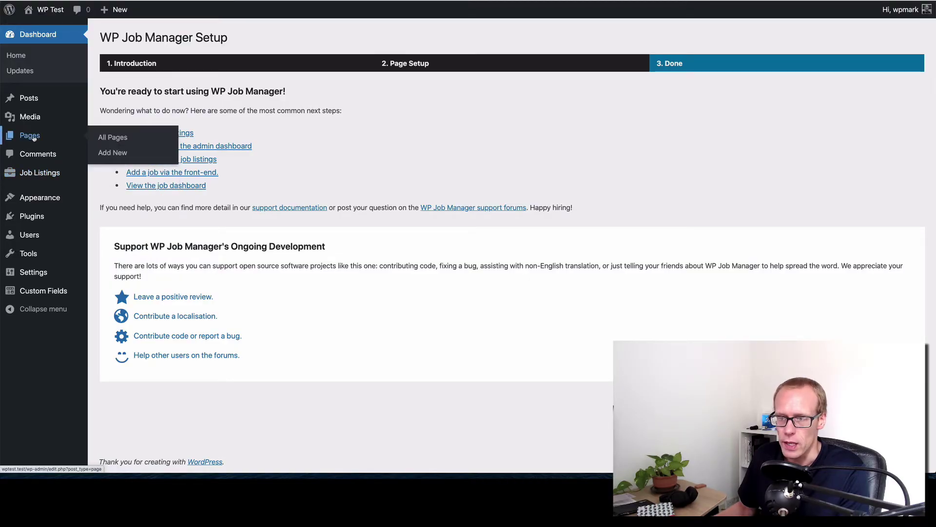
pyautogui.click(33, 137)
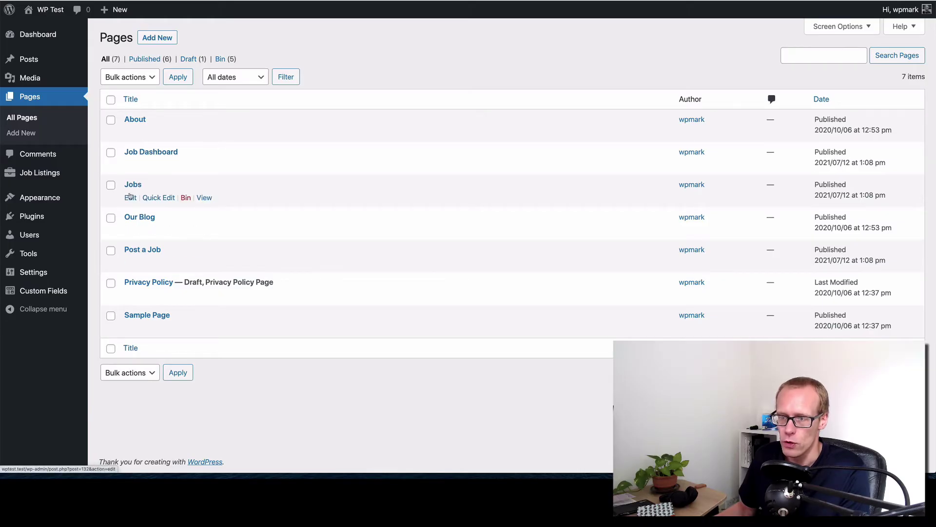
pyautogui.click(130, 198)
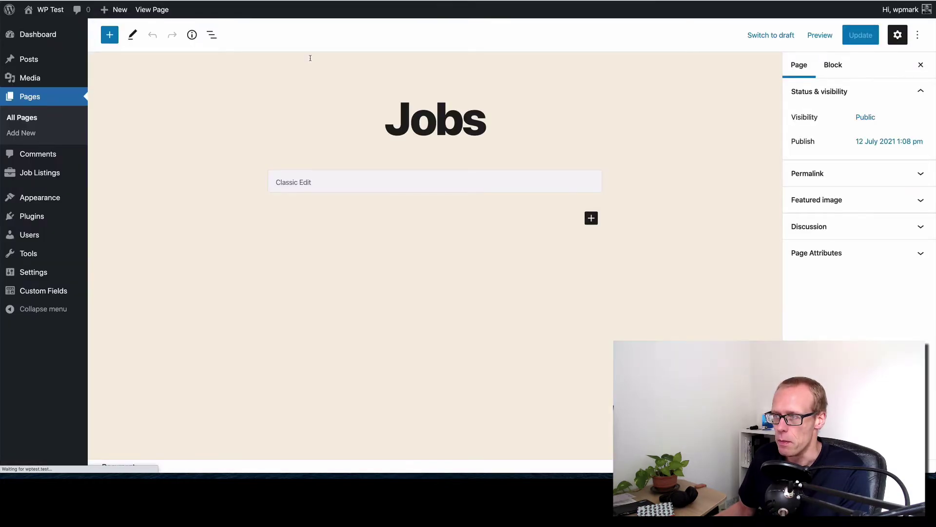
pyautogui.moveTo(295, 205); pyautogui.dragTo(259, 207)
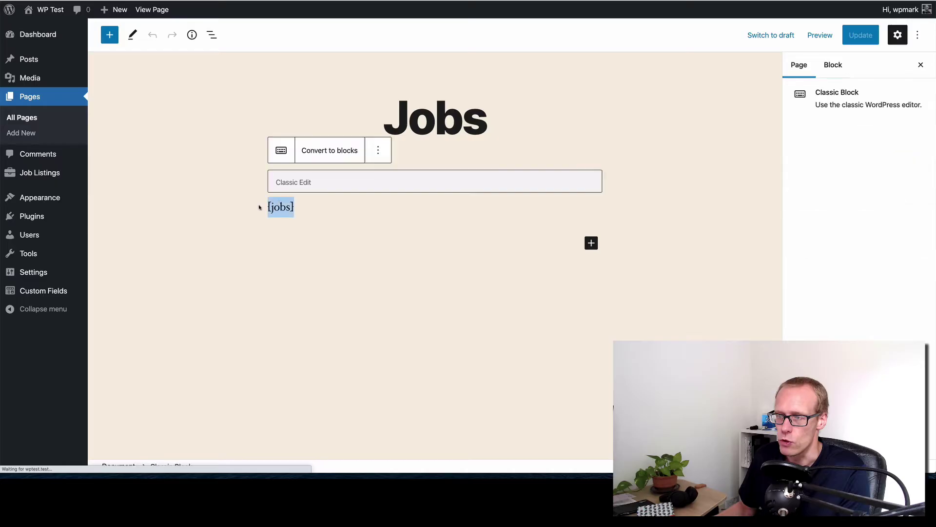
pyautogui.click(307, 200)
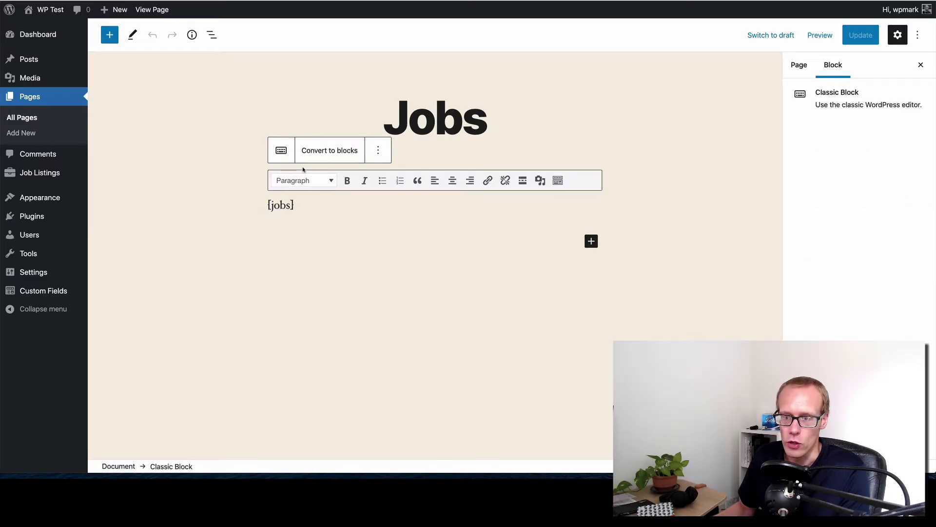
pyautogui.click(48, 174)
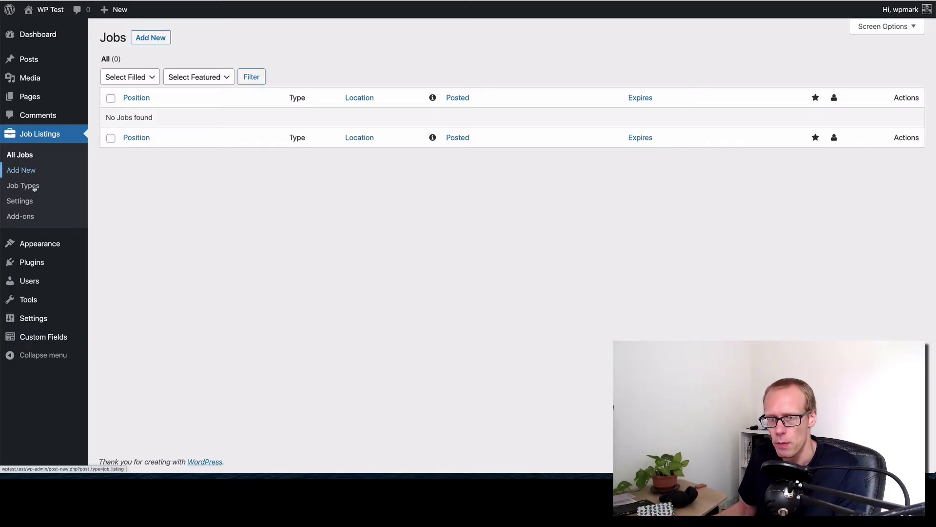
# - Open Job Listings > Settings to show the General options
pyautogui.click(27, 204)
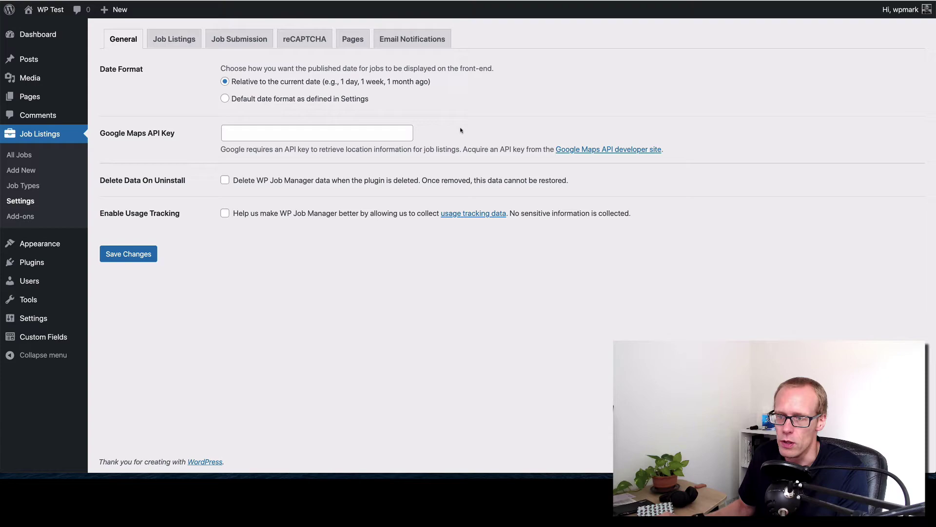
# - Hide filled and expired listings, enable categories with default multiselect, and save the Job Listings settings
pyautogui.click(166, 41)
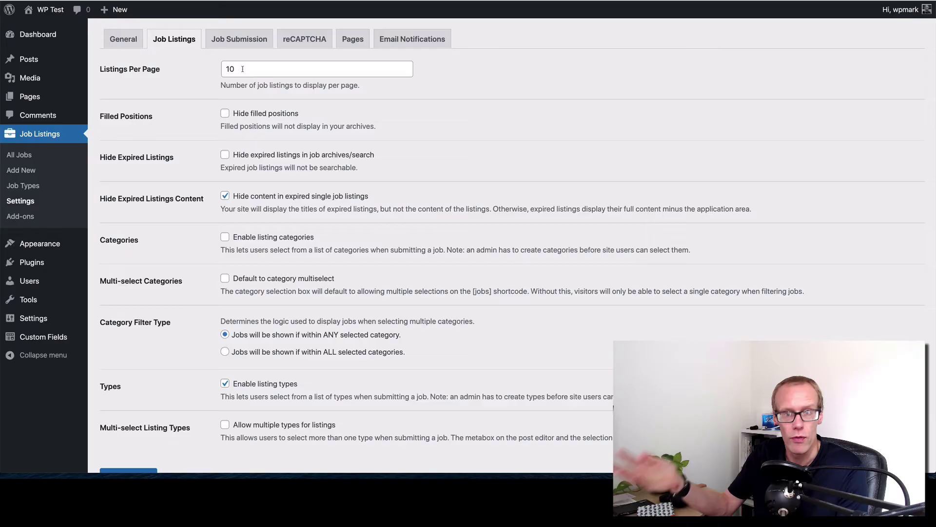
pyautogui.scroll(-1, 226, 96)
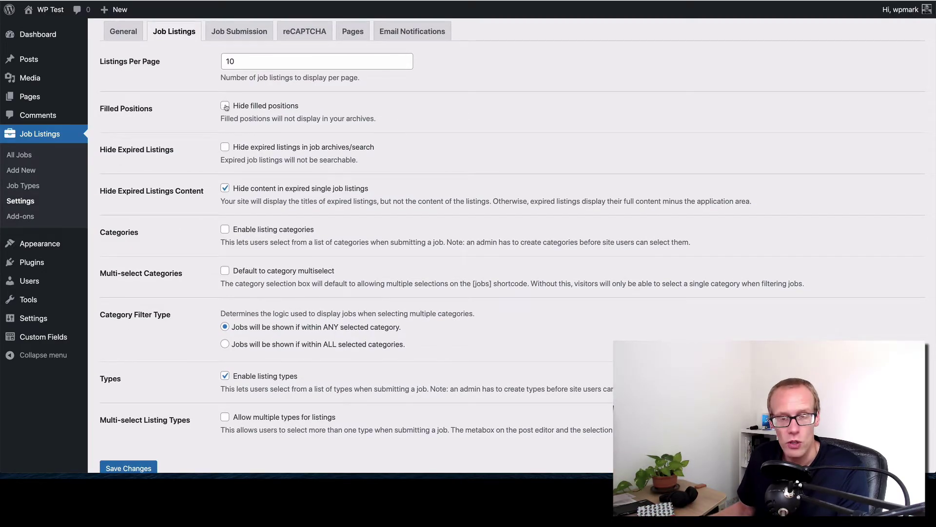
pyautogui.click(226, 106)
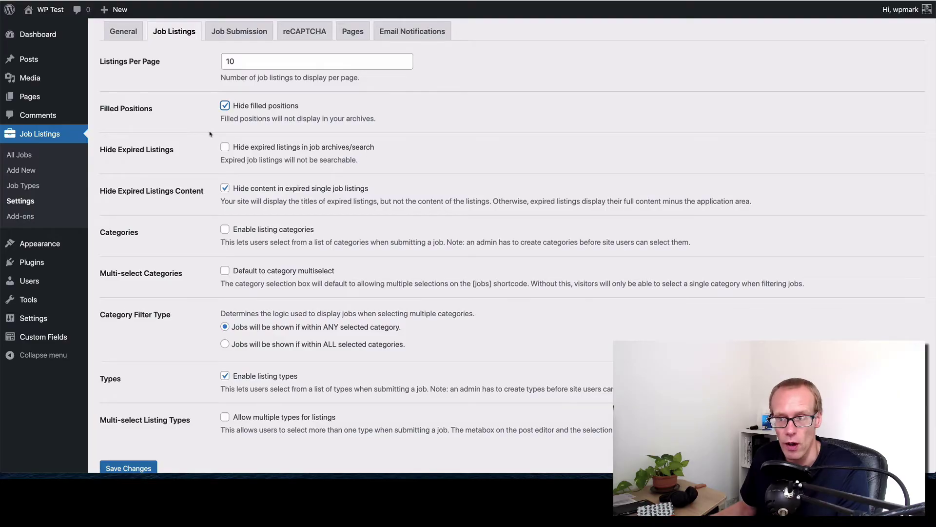
pyautogui.click(225, 147)
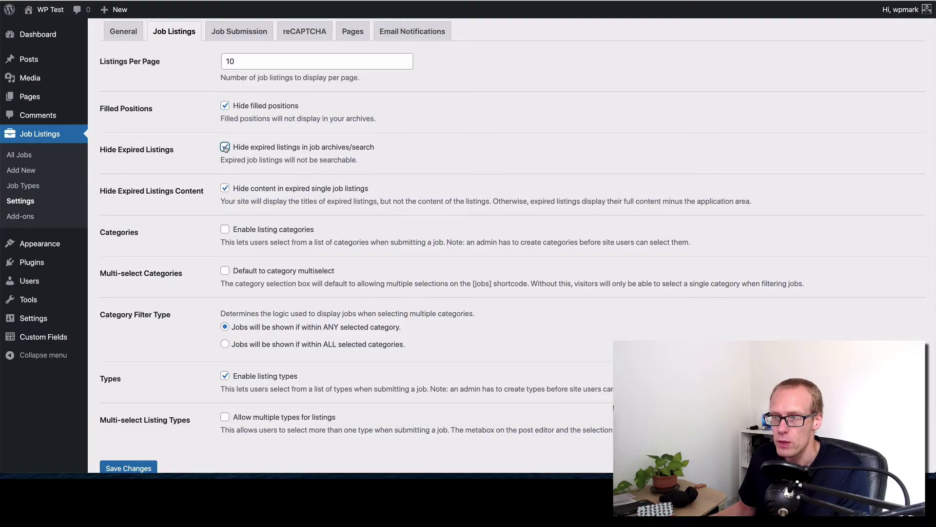
pyautogui.click(224, 188)
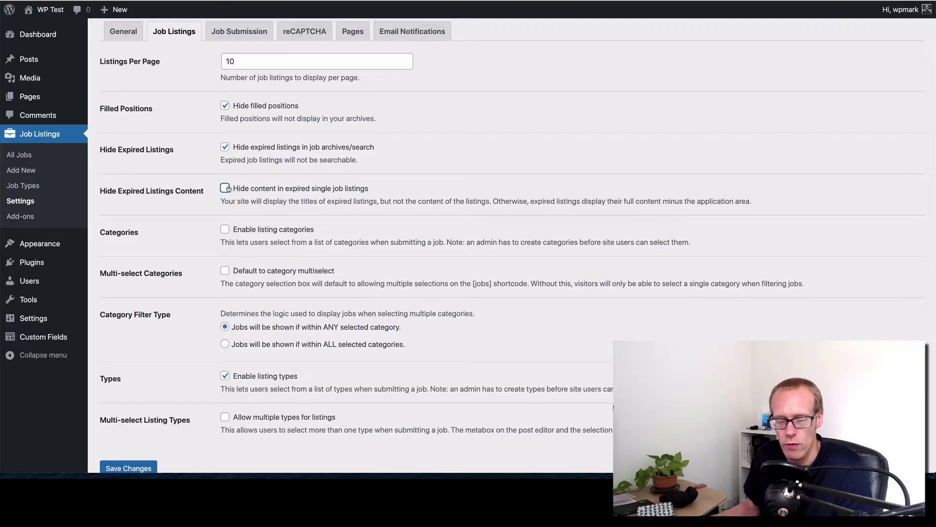
pyautogui.click(225, 230)
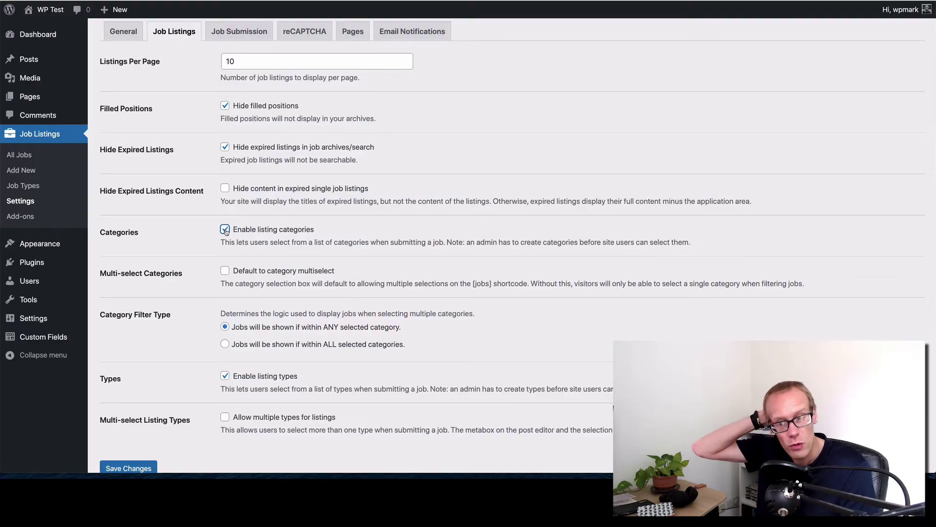
pyautogui.click(225, 271)
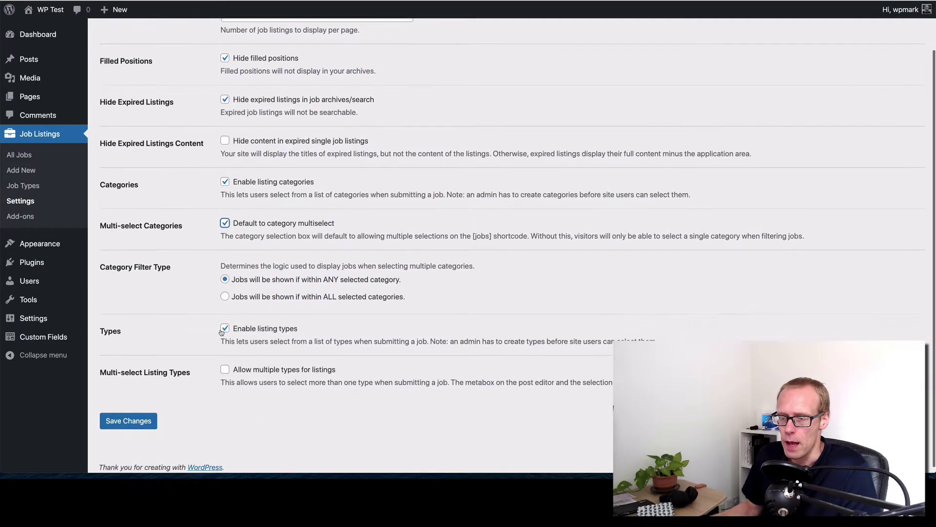
pyautogui.scroll(-1, 218, 331)
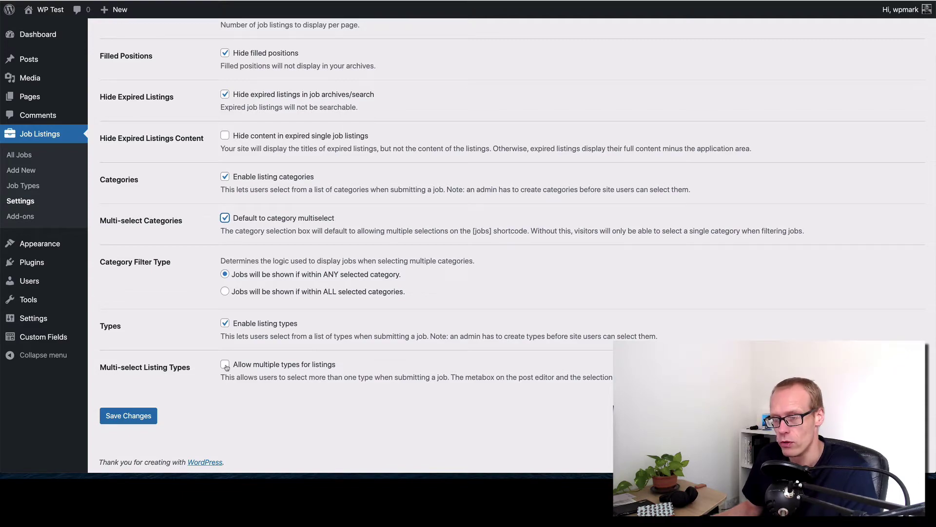
pyautogui.click(128, 415)
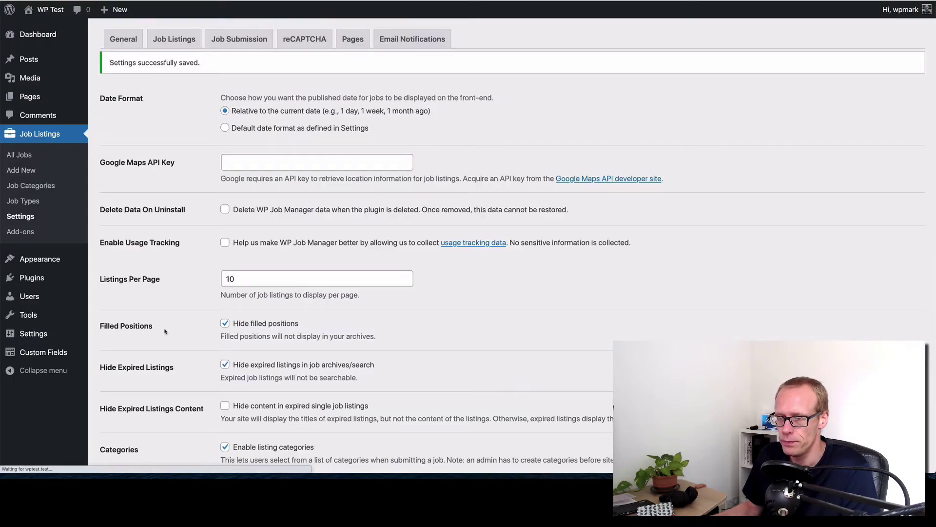
# - Review the Job Submission settings, then return to the job listings
pyautogui.scroll(10, 177, 290)
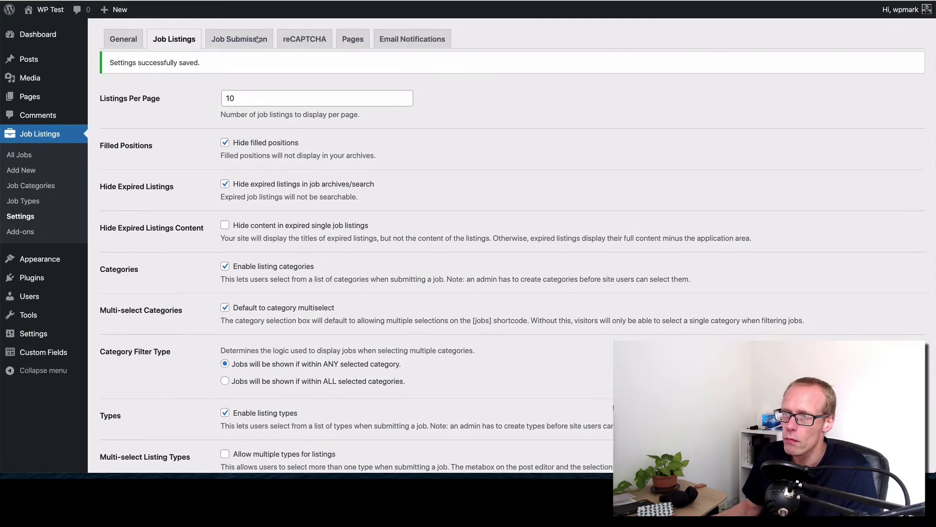
pyautogui.click(244, 41)
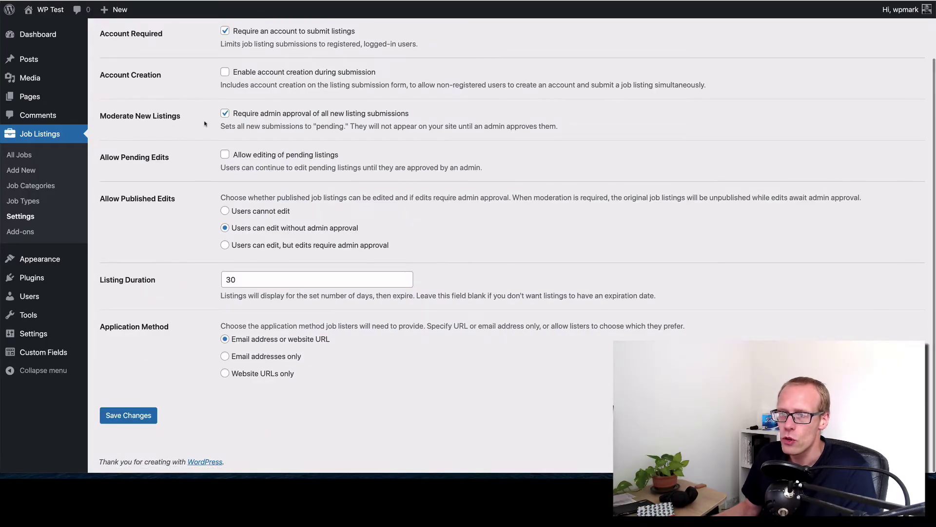
pyautogui.scroll(2, 177, 119)
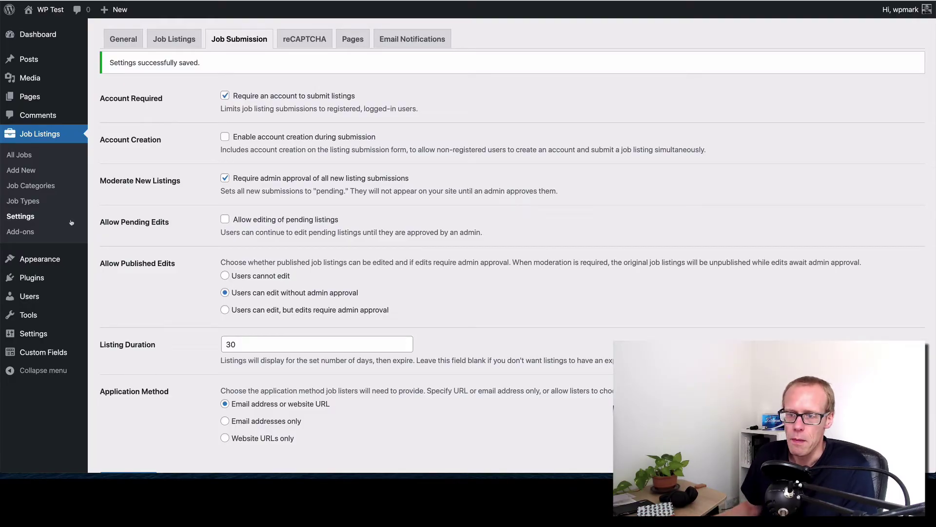
pyautogui.click(21, 156)
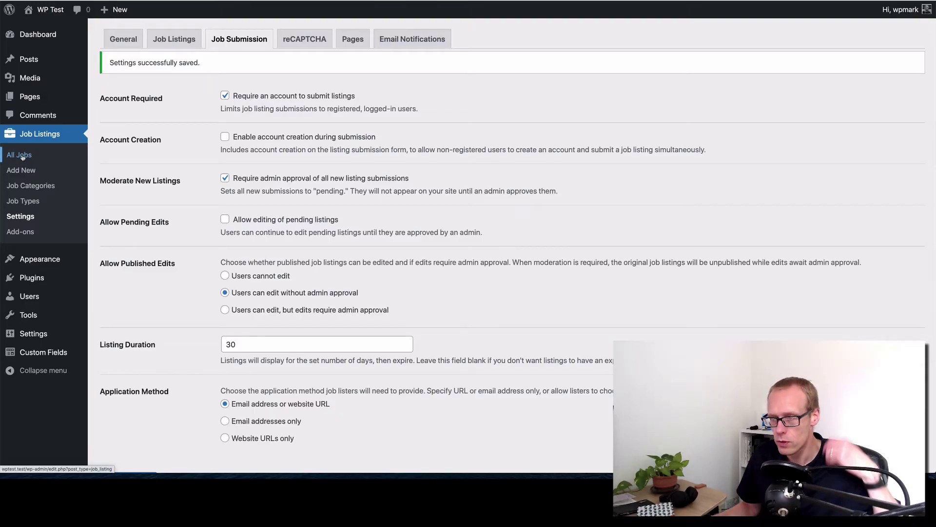
# - Start a new job listing titled 'Job title' with the description 'Job descriptio'
pyautogui.click(146, 39)
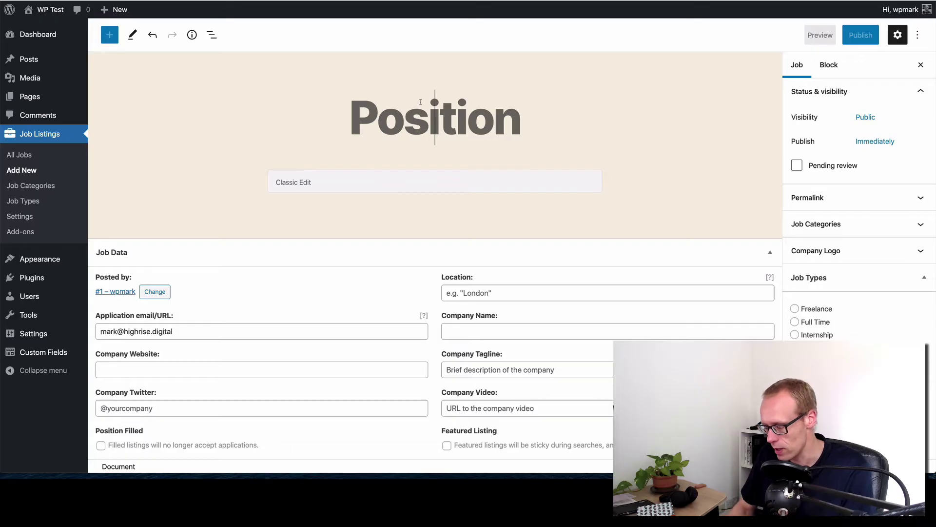
pyautogui.write('Job title')
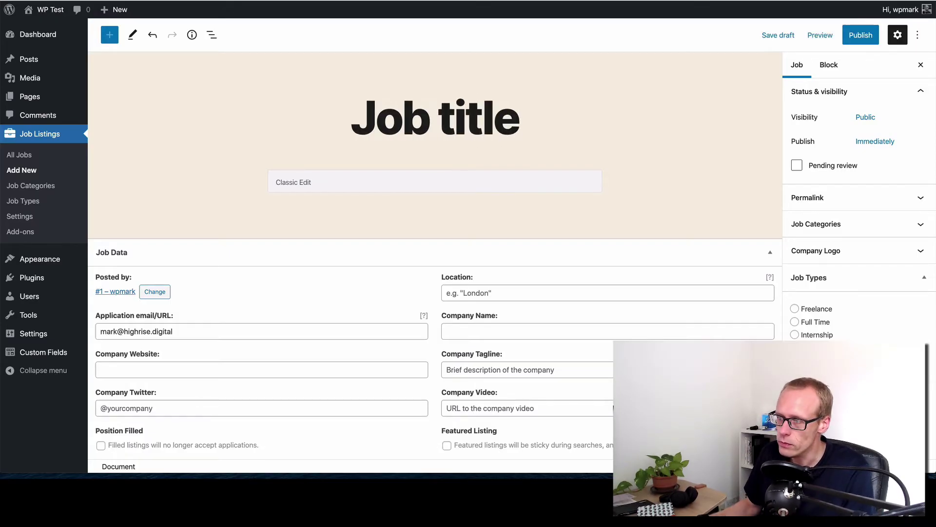
pyautogui.click(366, 199)
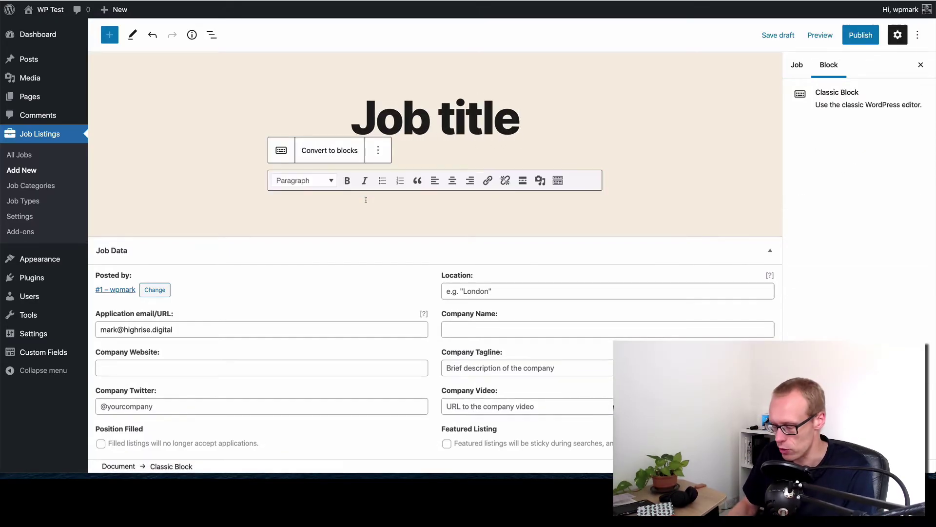
pyautogui.write('Job description')
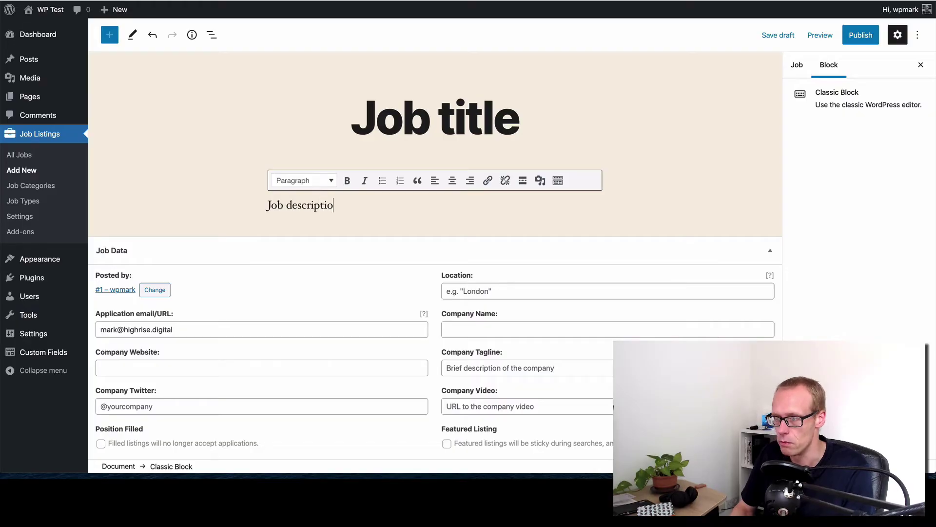
pyautogui.click(199, 331)
# - Fill Job Data with location London, company website, tagline 'WordPress develpment' and the company Twitter handle
pyautogui.click(476, 291)
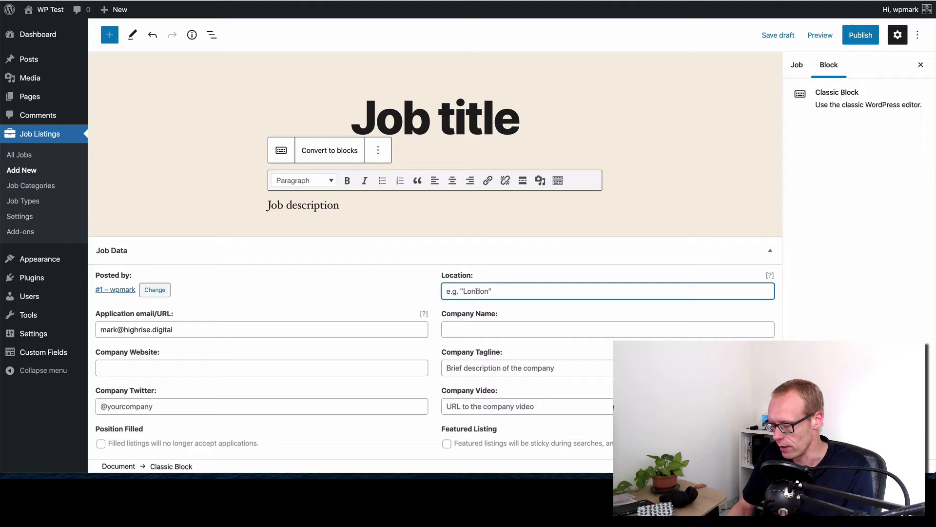
pyautogui.write('London')
pyautogui.press('Tab')
pyautogui.press('Tab')
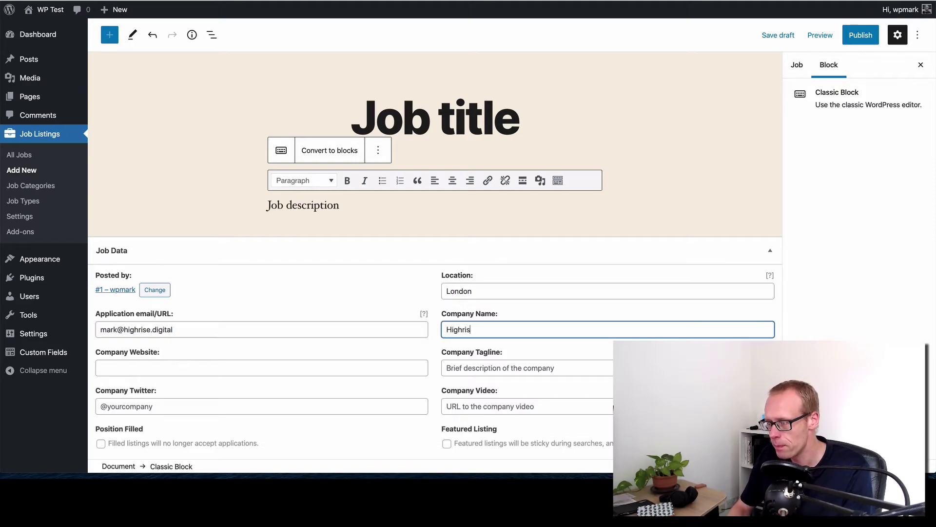
pyautogui.press('Tab')
pyautogui.write('ht')
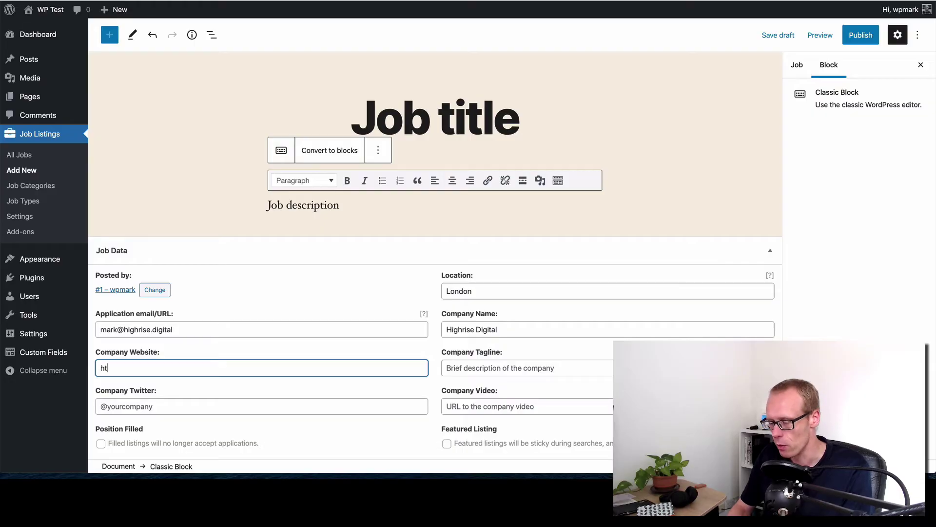
pyautogui.press('BackSpace')
pyautogui.press('BackSpace')
pyautogui.press('BackSpace')
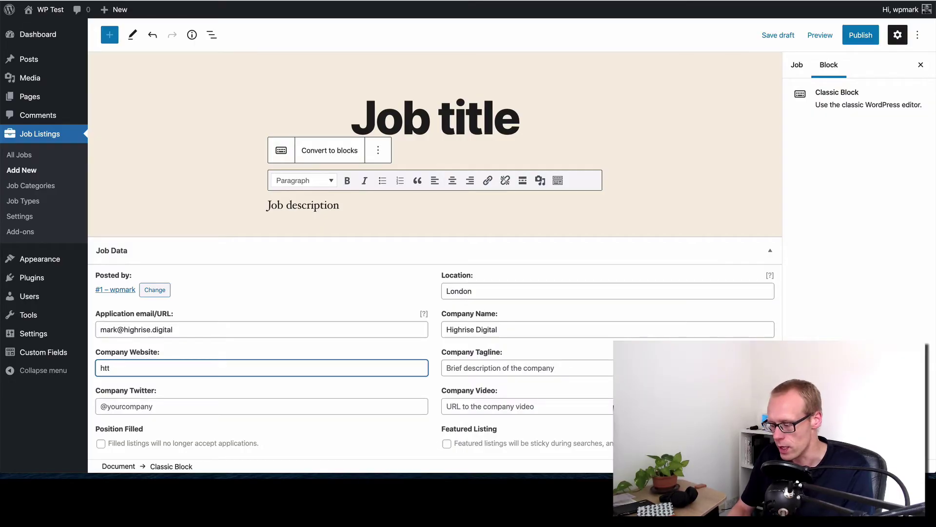
pyautogui.write('ps://highrise.digital')
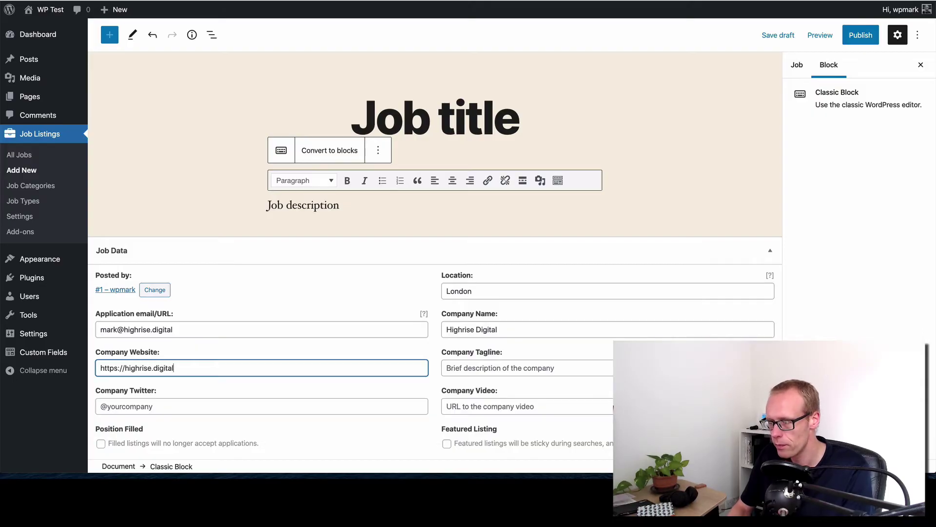
pyautogui.press('Tab')
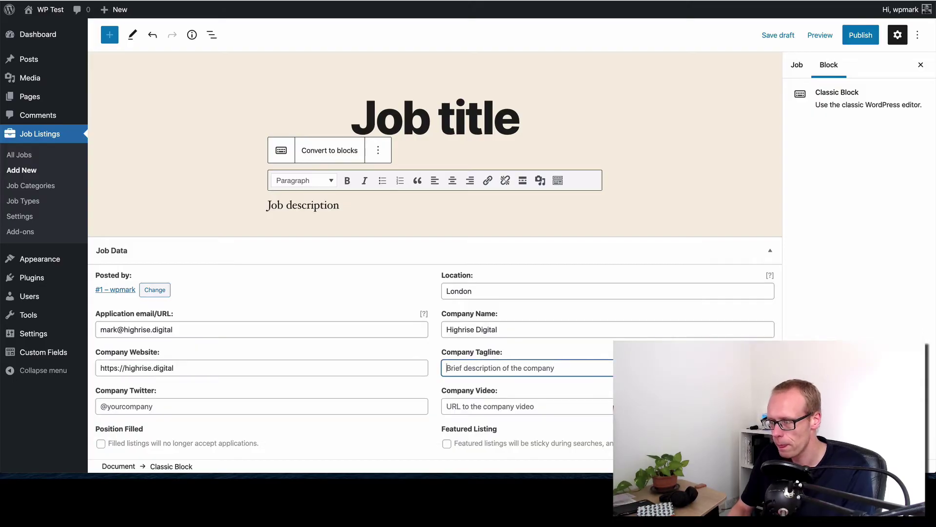
pyautogui.write('WordPress')
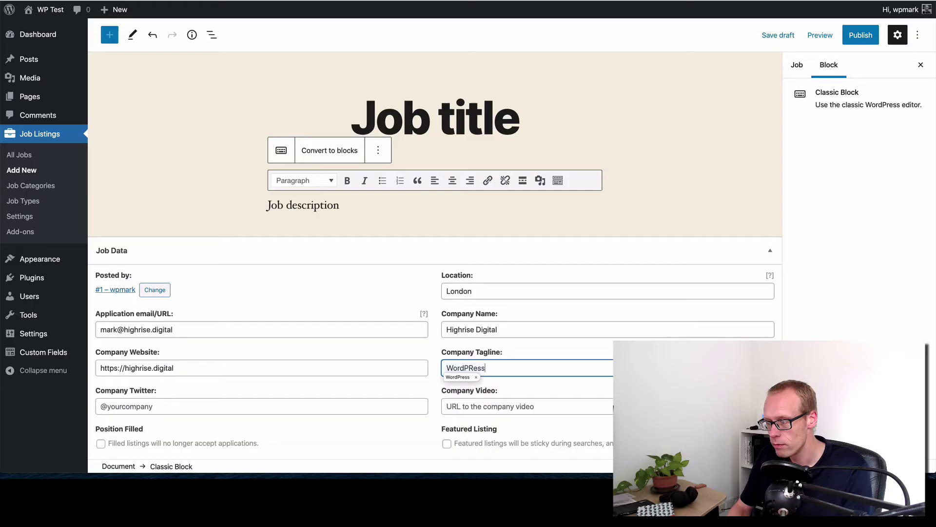
pyautogui.write(' dev')
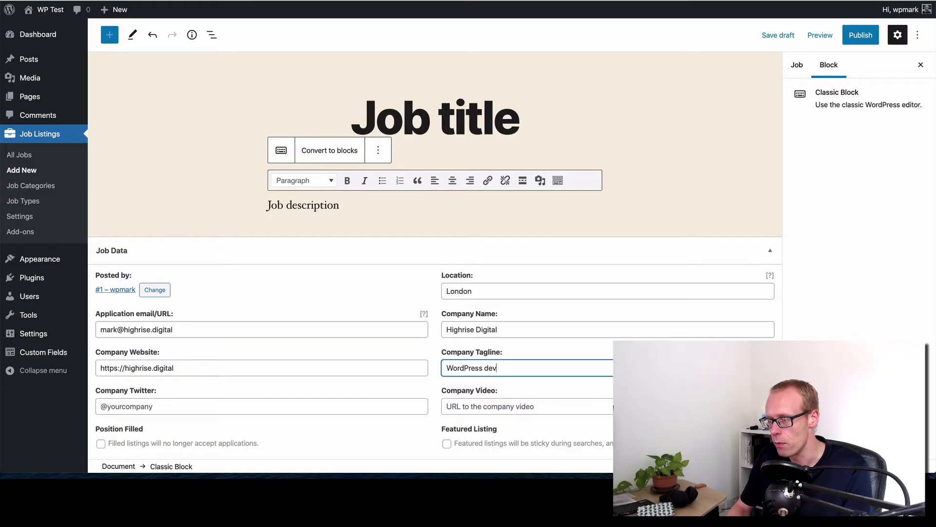
pyautogui.write('elpment')
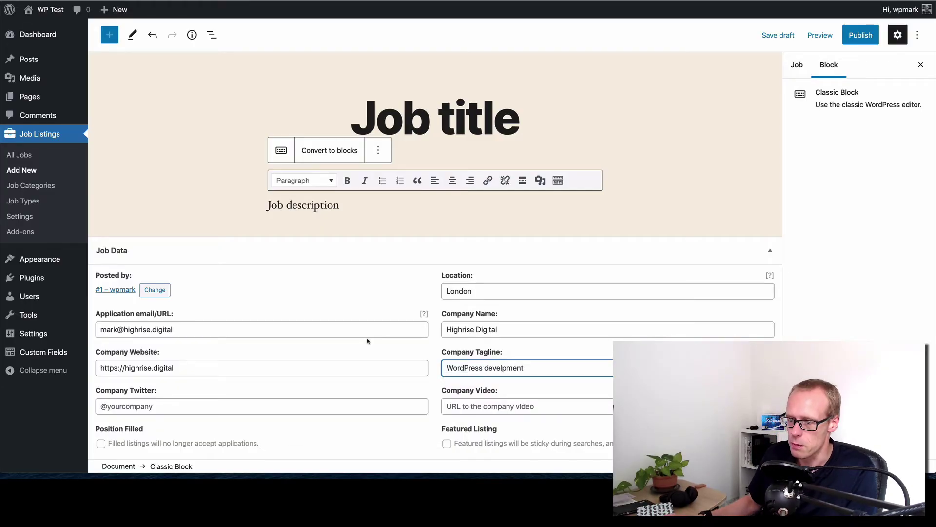
pyautogui.click(192, 407)
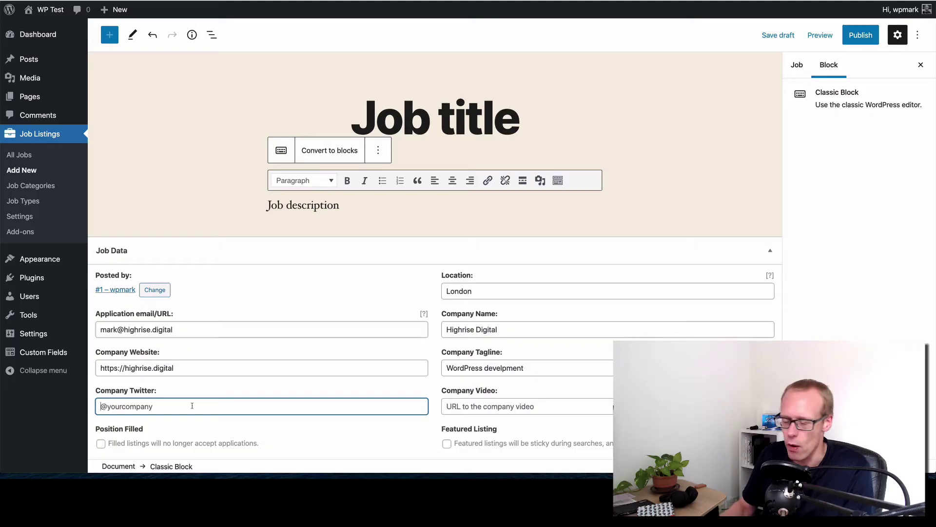
pyautogui.write('@highrisedigital')
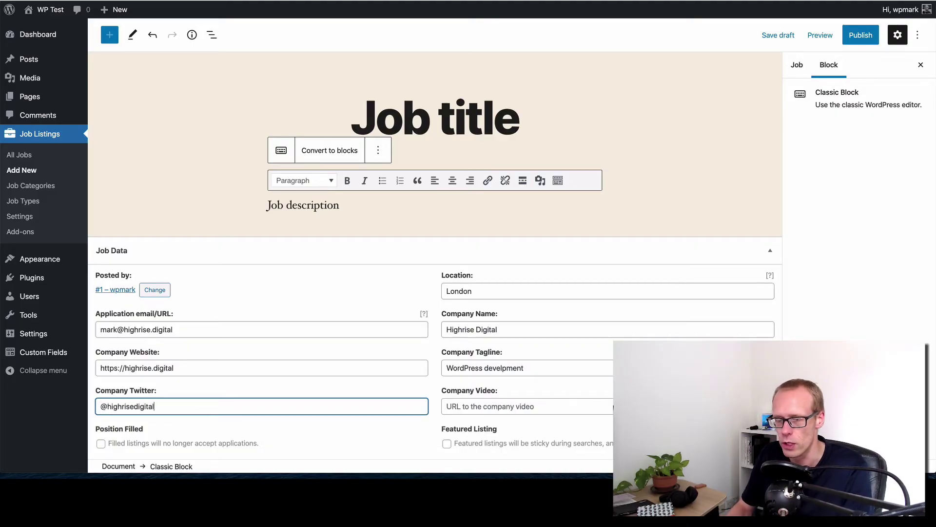
pyautogui.press('Tab')
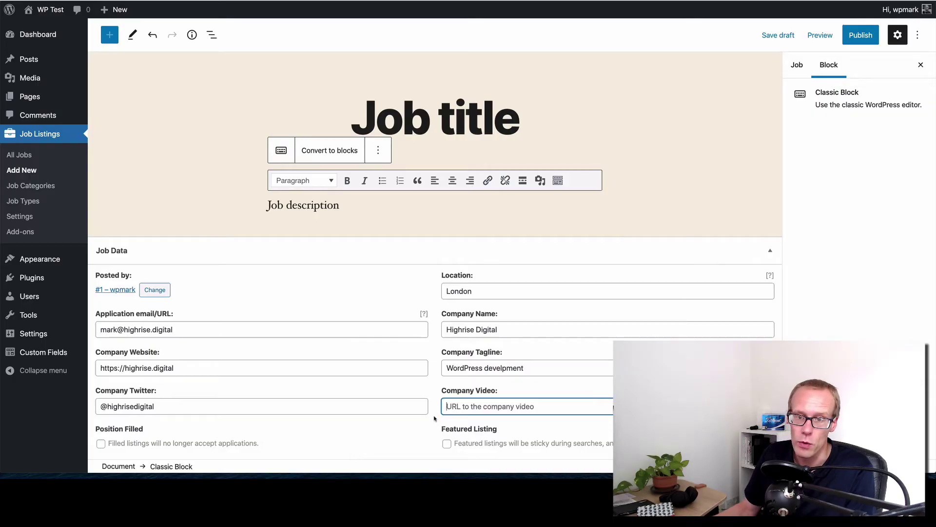
# - Change the Listing Expiry Date from 11 August 2021 to 31 December 2021
pyautogui.scroll(-1, 434, 418)
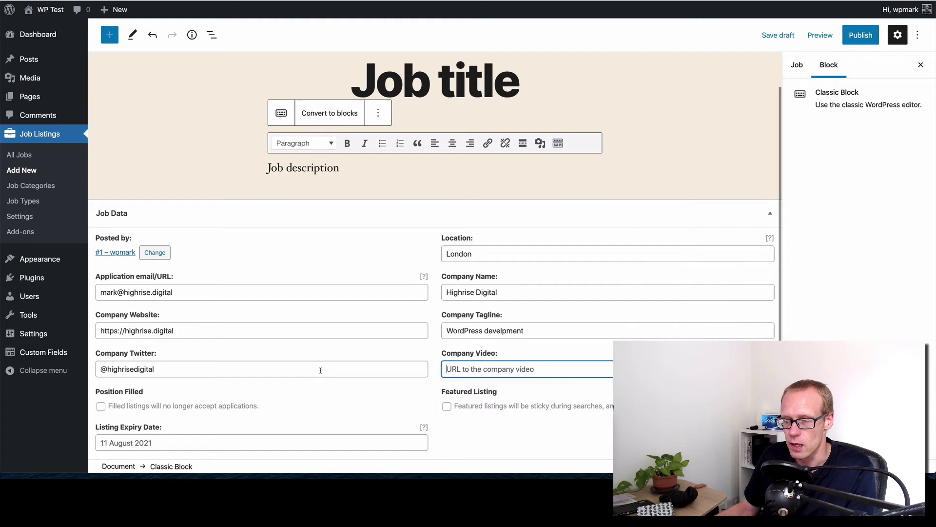
pyautogui.scroll(-1, 322, 370)
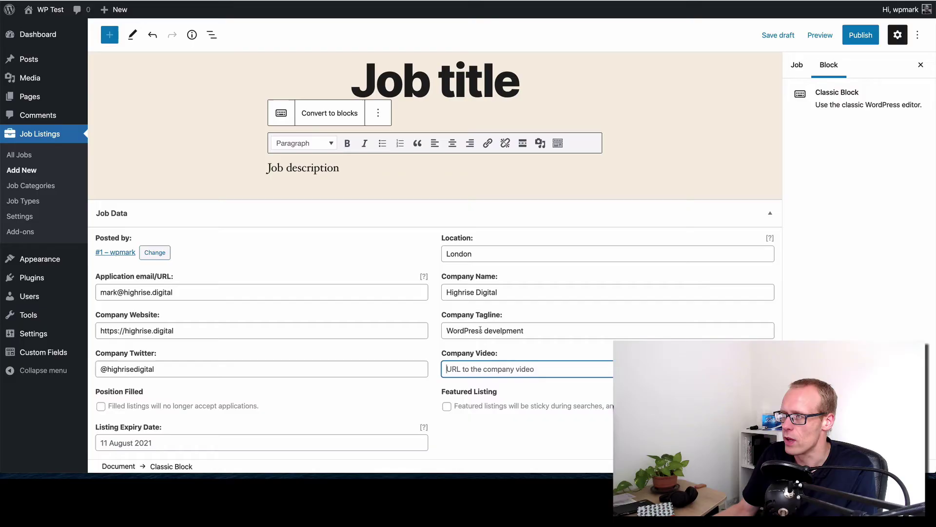
pyautogui.click(144, 444)
pyautogui.click(222, 328)
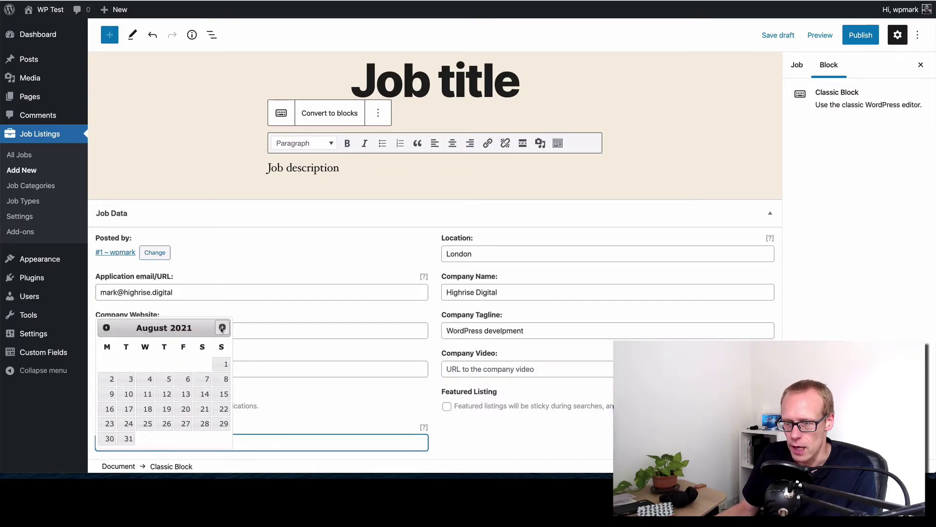
pyautogui.click(221, 328)
pyautogui.click(222, 328)
pyautogui.click(222, 327)
pyautogui.click(222, 328)
pyautogui.click(222, 328)
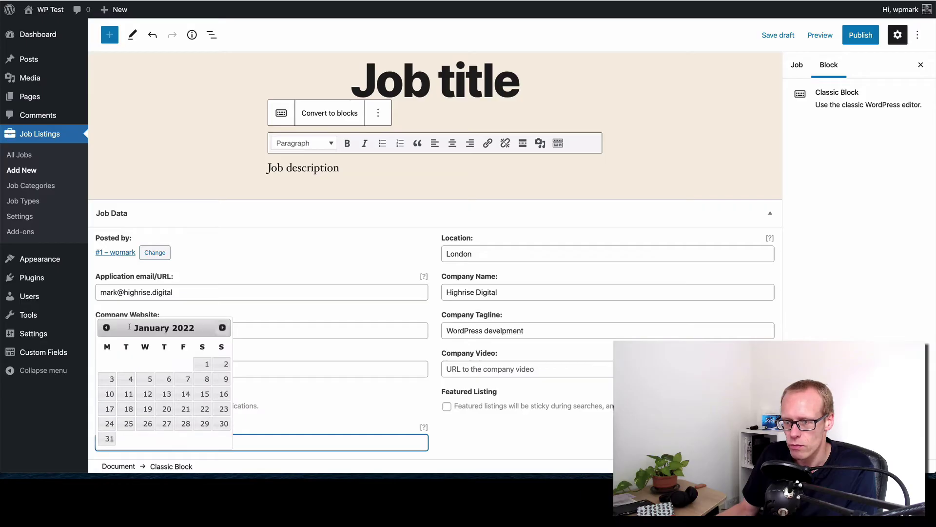
pyautogui.click(106, 327)
pyautogui.click(185, 424)
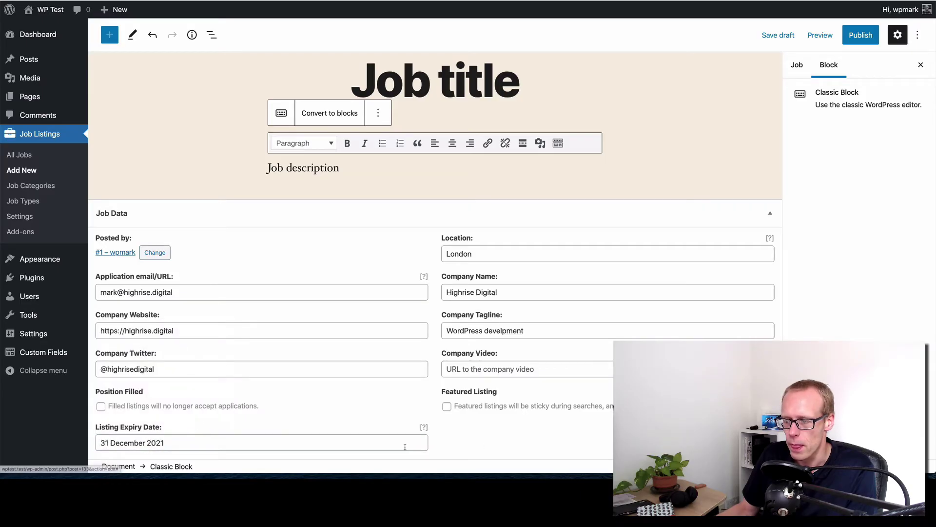
pyautogui.moveTo(424, 426)
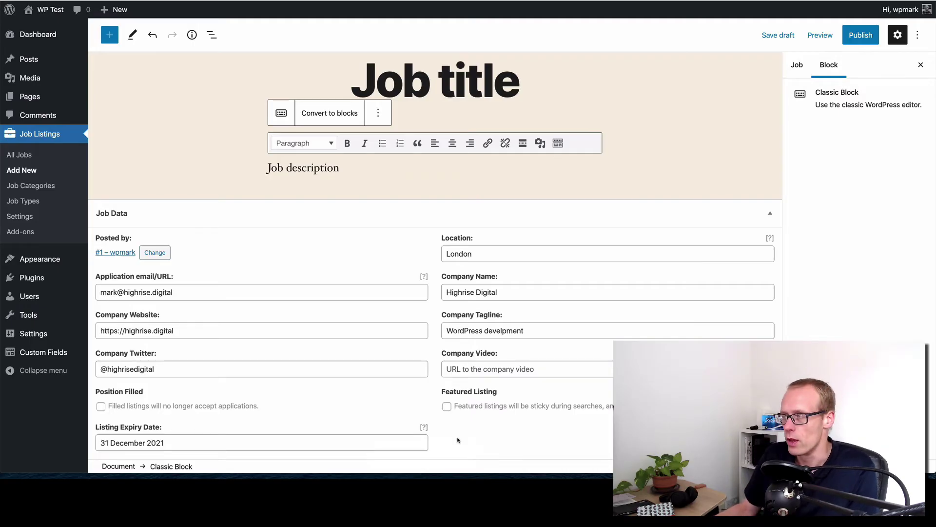
# - Create a new 'Accountancy' job category and tick it for this job listing
pyautogui.click(796, 69)
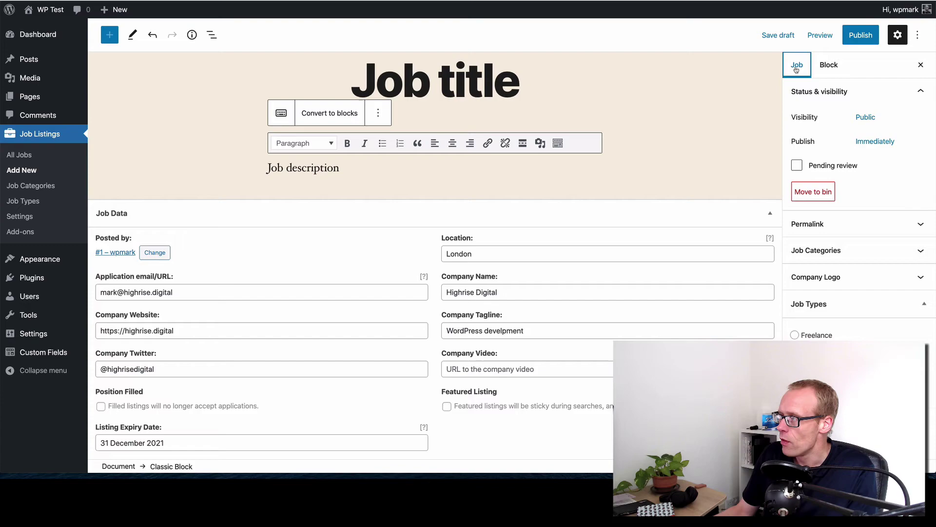
pyautogui.click(871, 250)
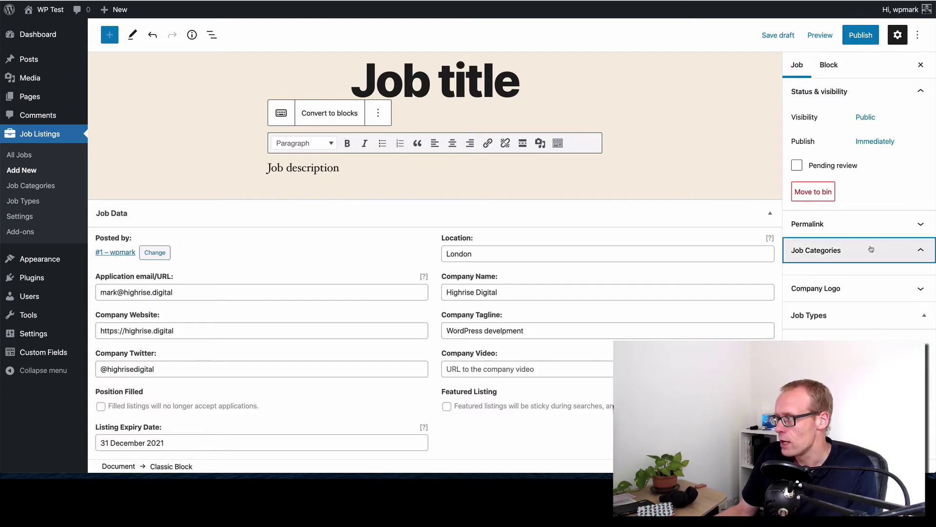
pyautogui.click(840, 278)
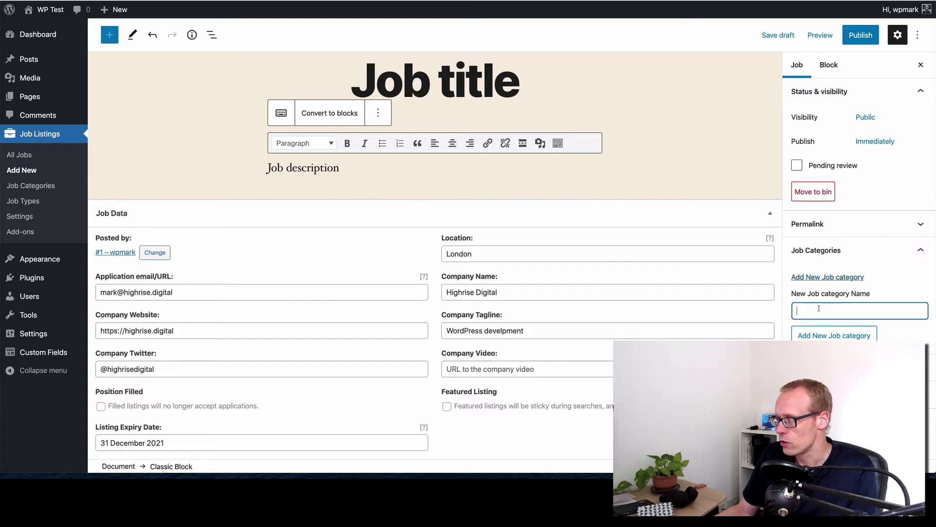
pyautogui.write('Accountancy')
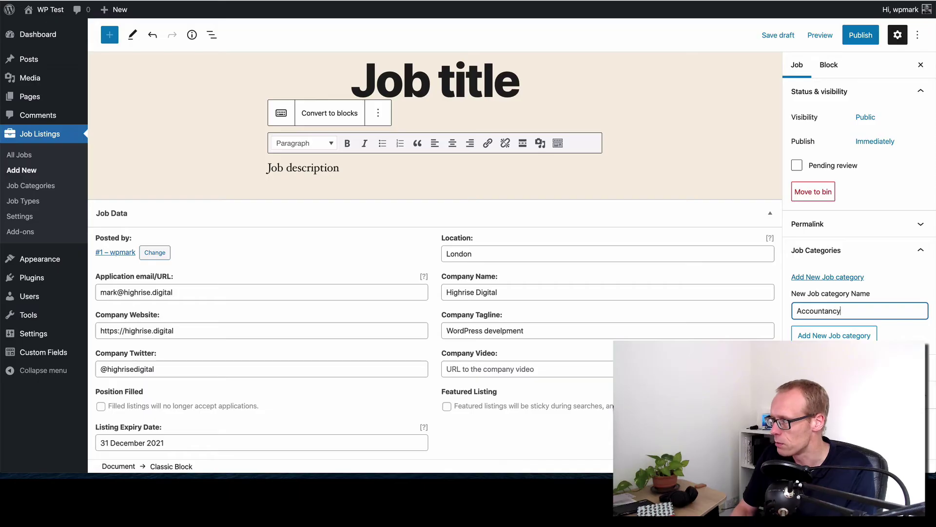
pyautogui.click(808, 335)
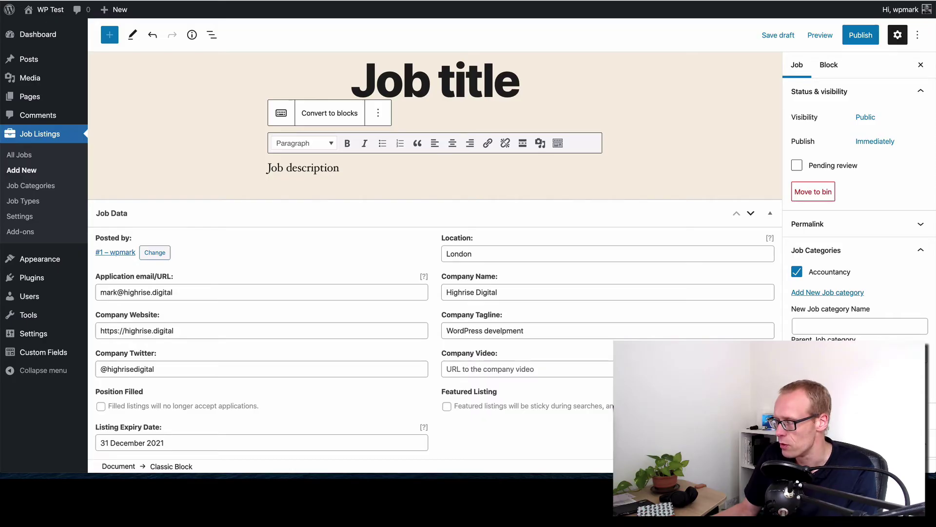
pyautogui.click(824, 250)
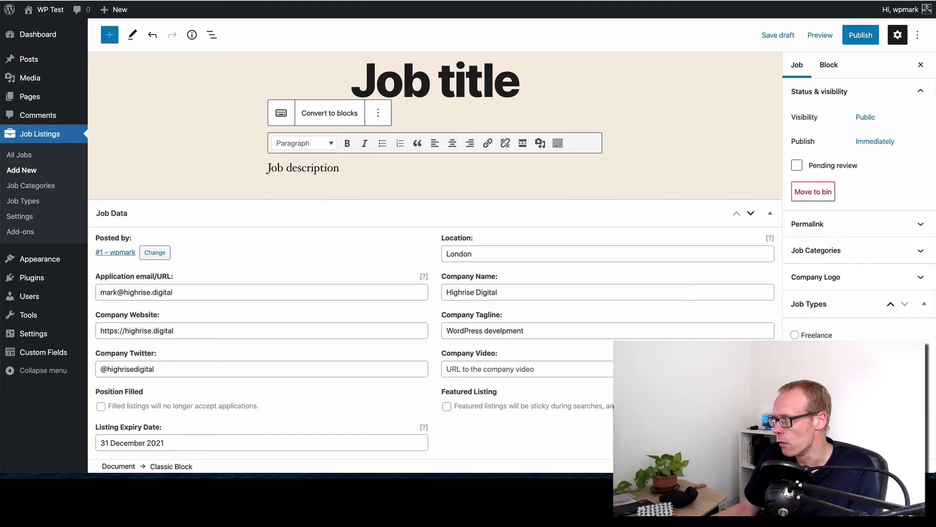
# - Publish the Highrise Digital job listing and view its live page
pyautogui.click(863, 36)
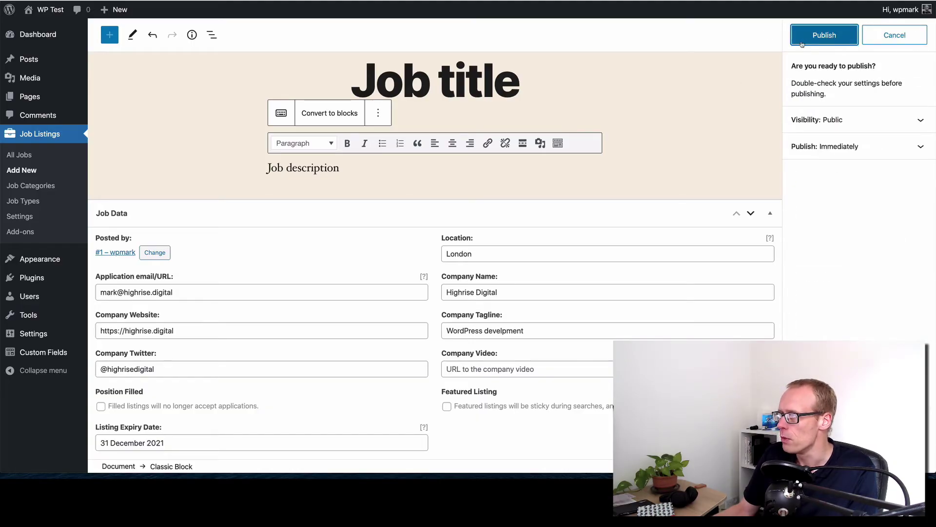
pyautogui.click(802, 43)
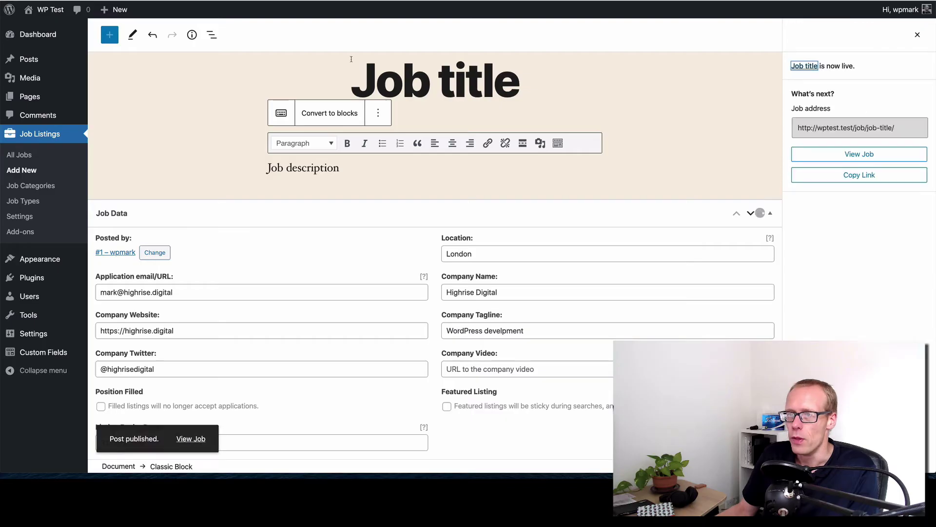
pyautogui.click(195, 436)
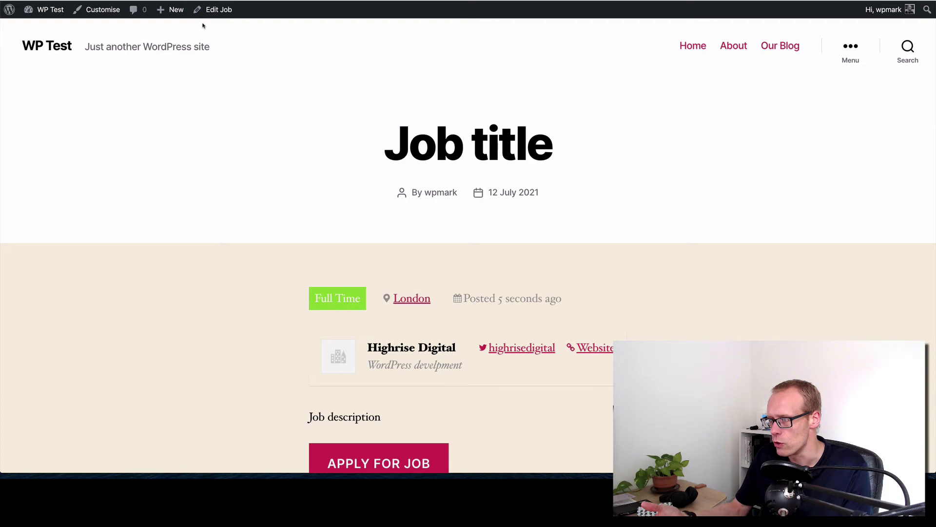
pyautogui.scroll(-3, 168, 89)
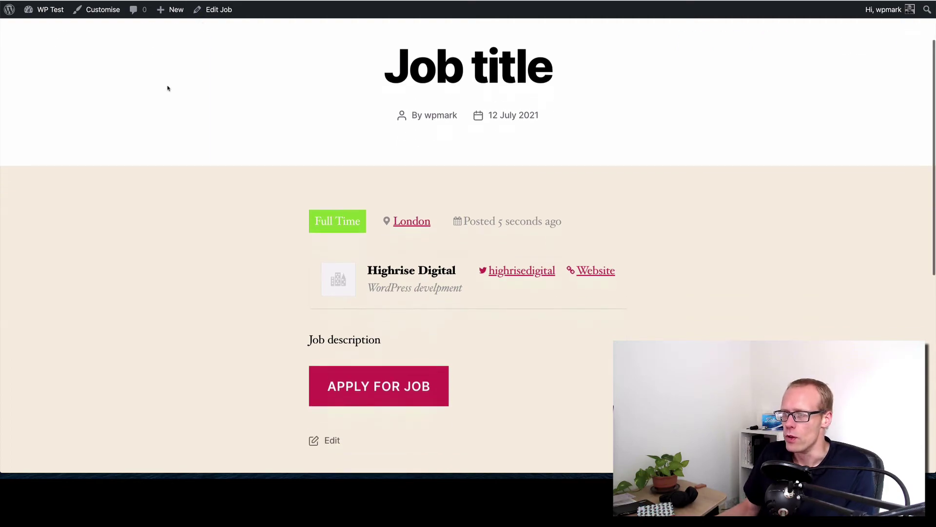
pyautogui.scroll(1, 168, 88)
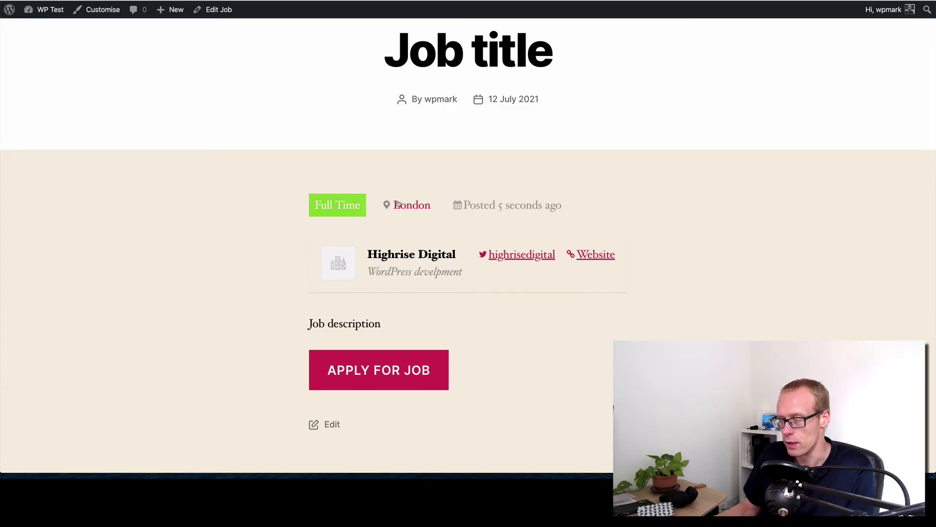
pyautogui.moveTo(465, 205); pyautogui.dragTo(559, 208)
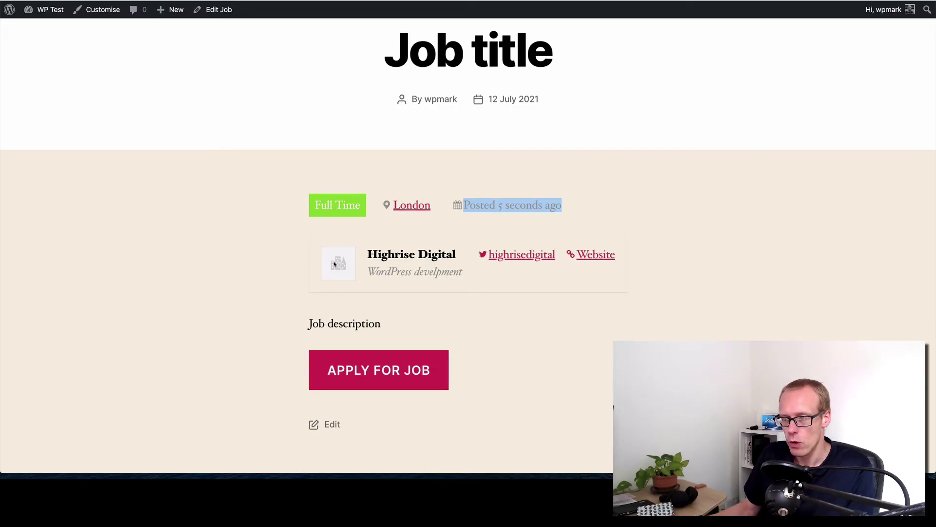
pyautogui.scroll(-1, 378, 273)
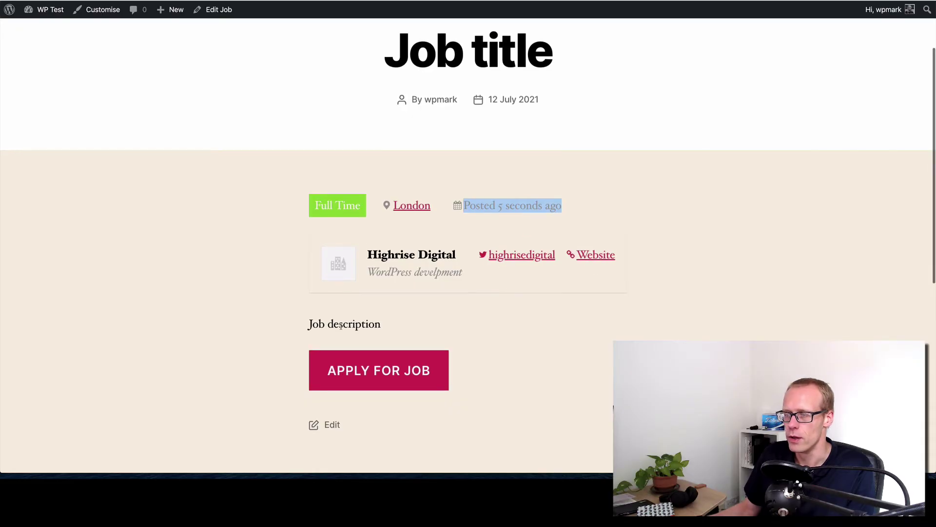
pyautogui.scroll(-2, 369, 321)
pyautogui.scroll(-1, 369, 321)
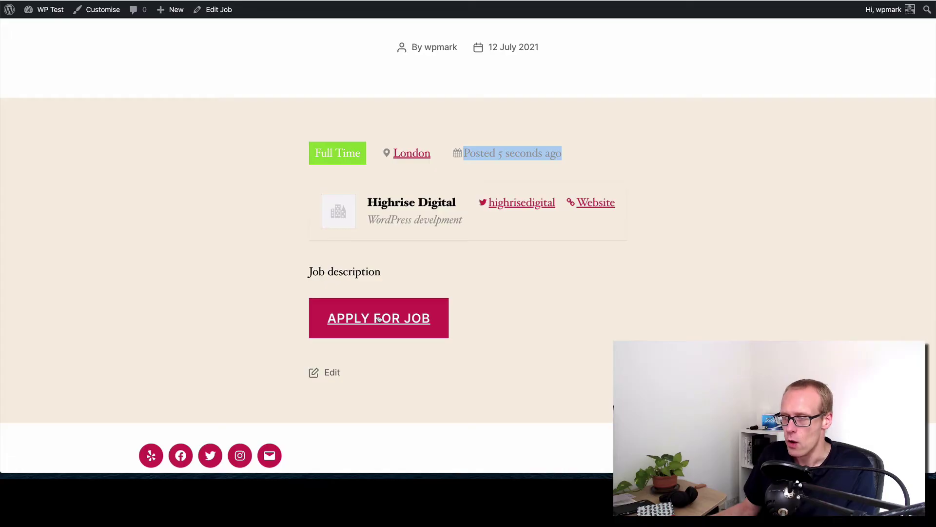
pyautogui.click(379, 318)
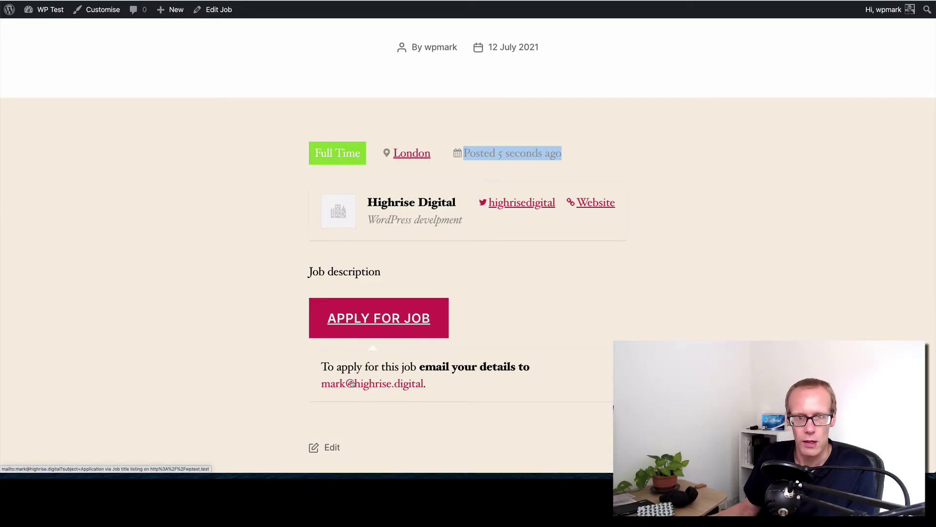
pyautogui.click(373, 320)
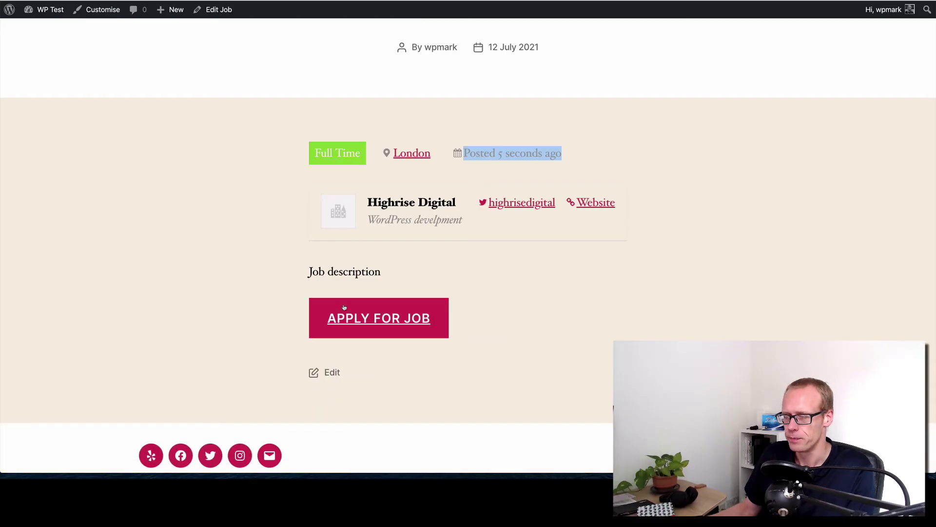
pyautogui.scroll(3, 289, 281)
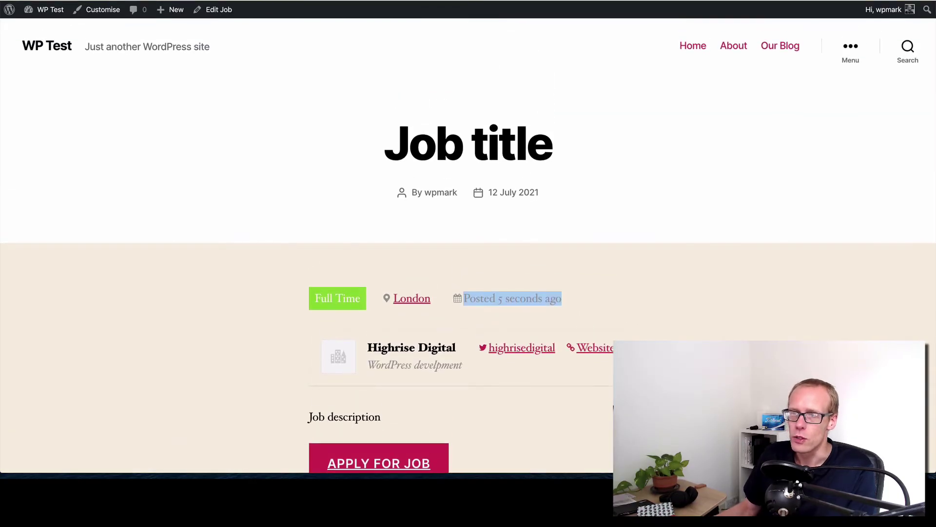
pyautogui.press('super+l')
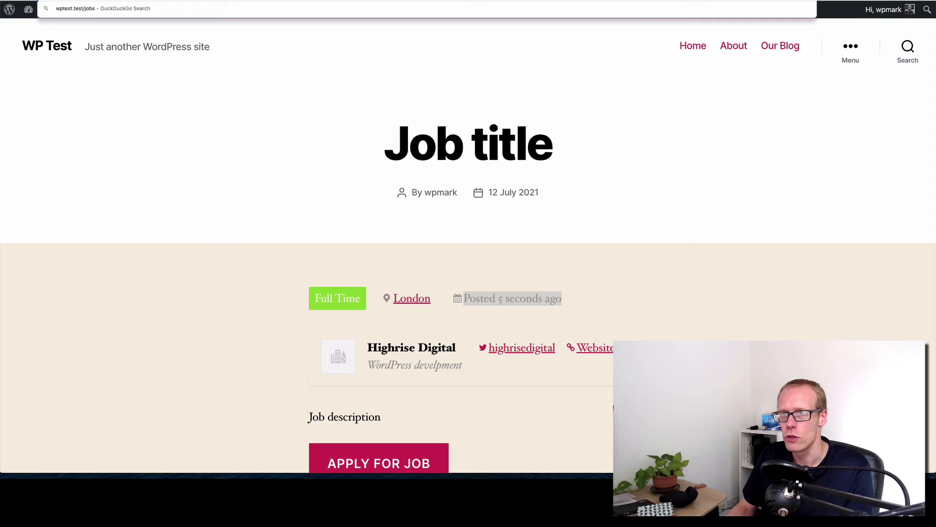
pyautogui.press('Escape')
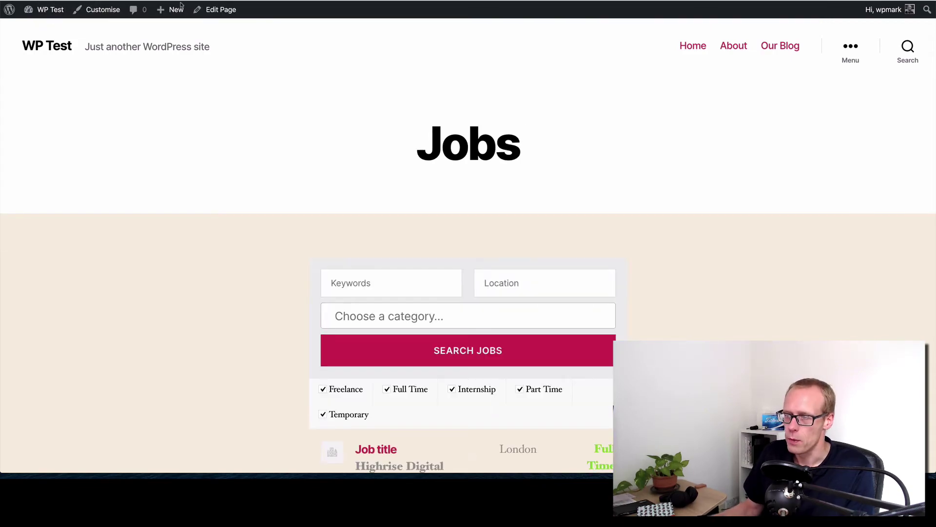
# - Check the Jobs page keyword search and category list, open the job listing, then start a new tab
pyautogui.scroll(-3, 211, 35)
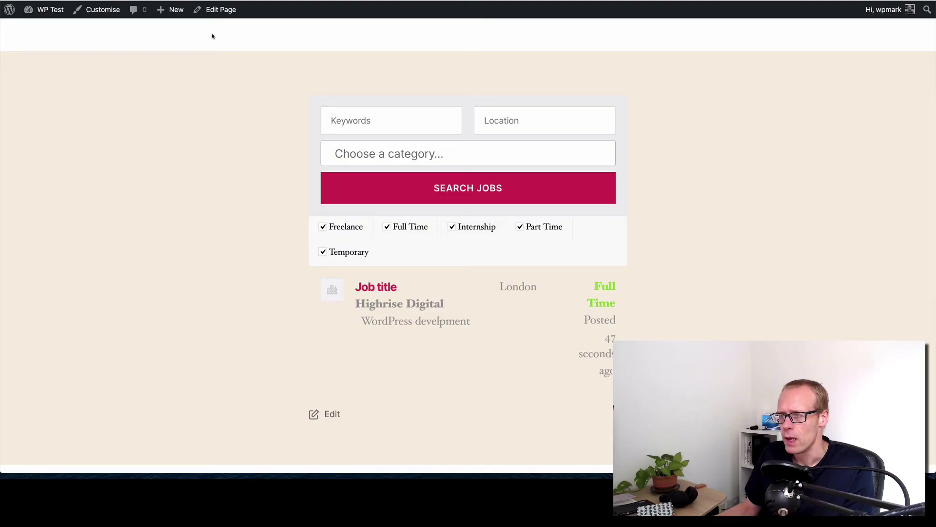
pyautogui.click(368, 120)
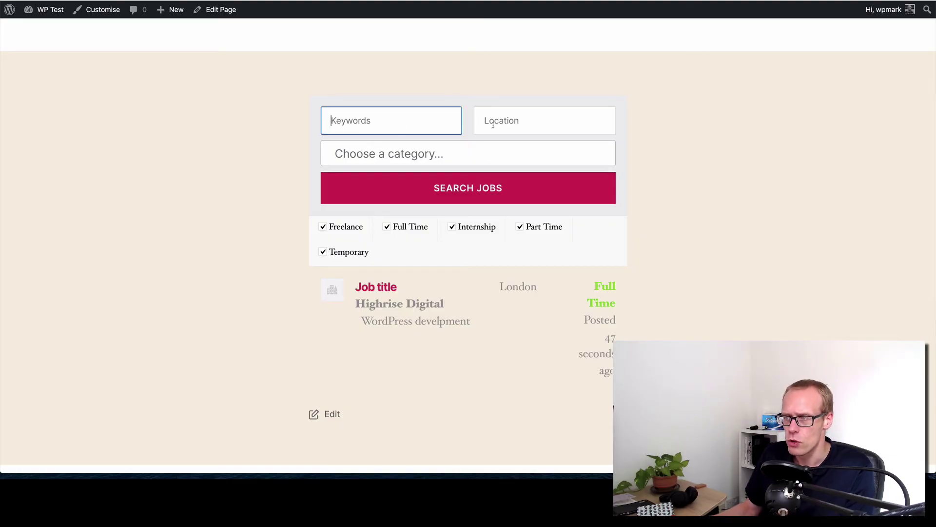
pyautogui.click(443, 153)
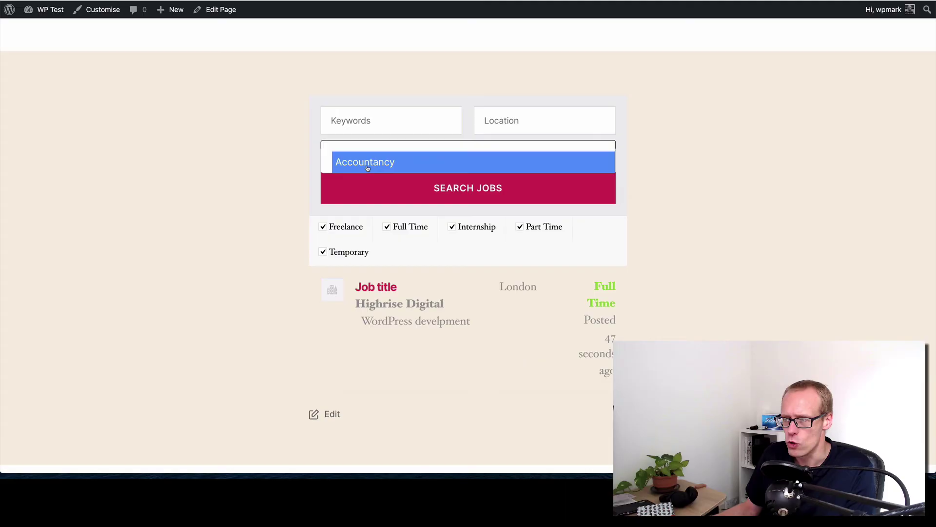
pyautogui.click(351, 132)
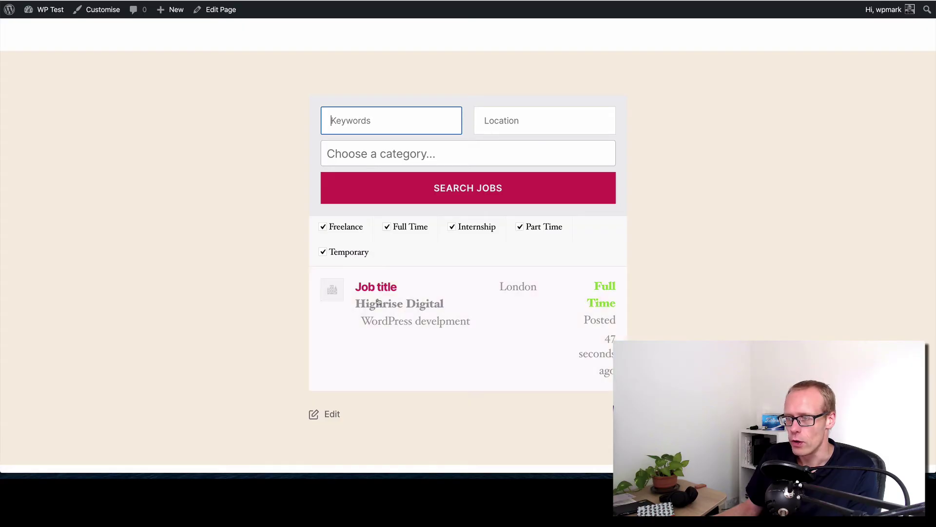
pyautogui.click(350, 300)
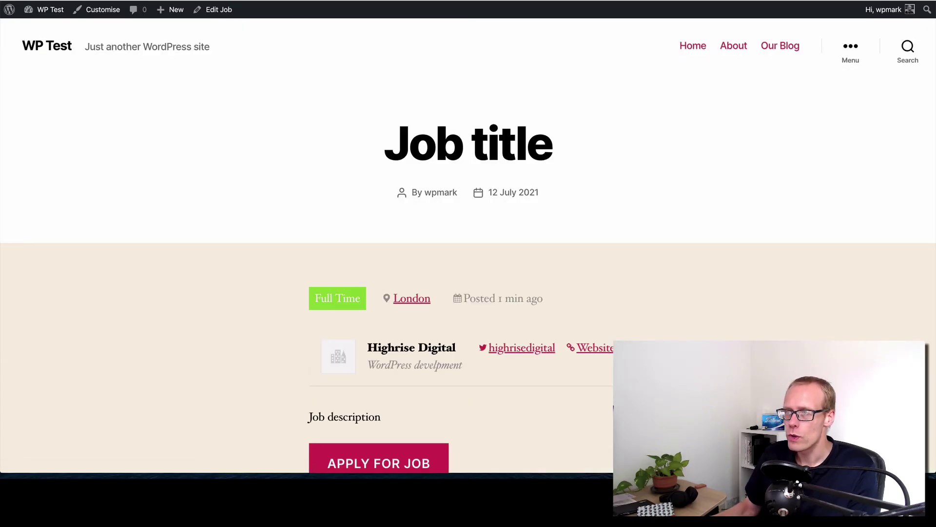
pyautogui.press('super+t')
# - Load the WP Job Manager website and browse its add-ons catalogue to find Applications at $39/year
pyautogui.write('wp job m')
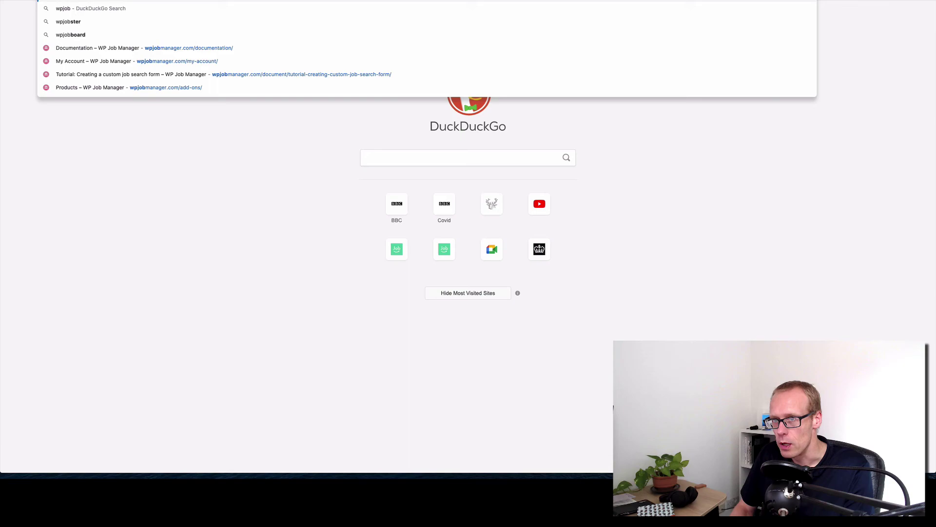
pyautogui.press('Return')
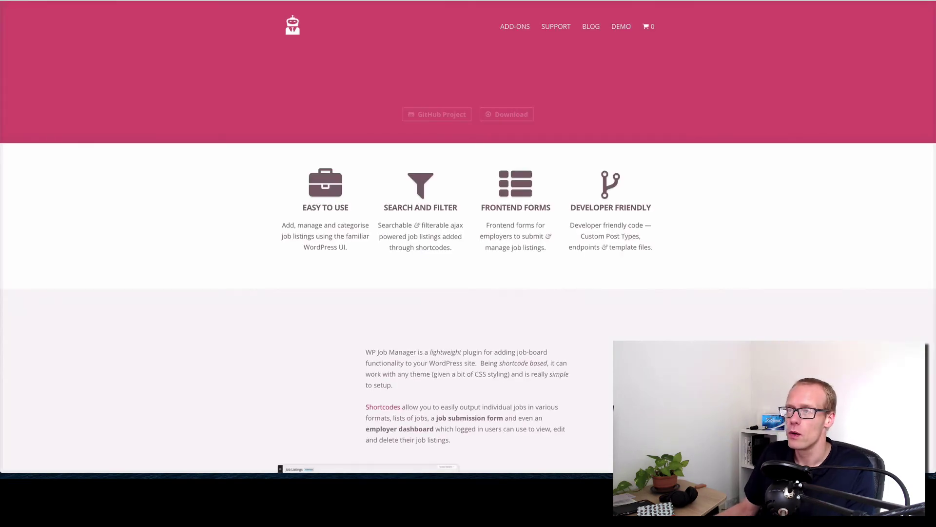
pyautogui.moveTo(510, 27)
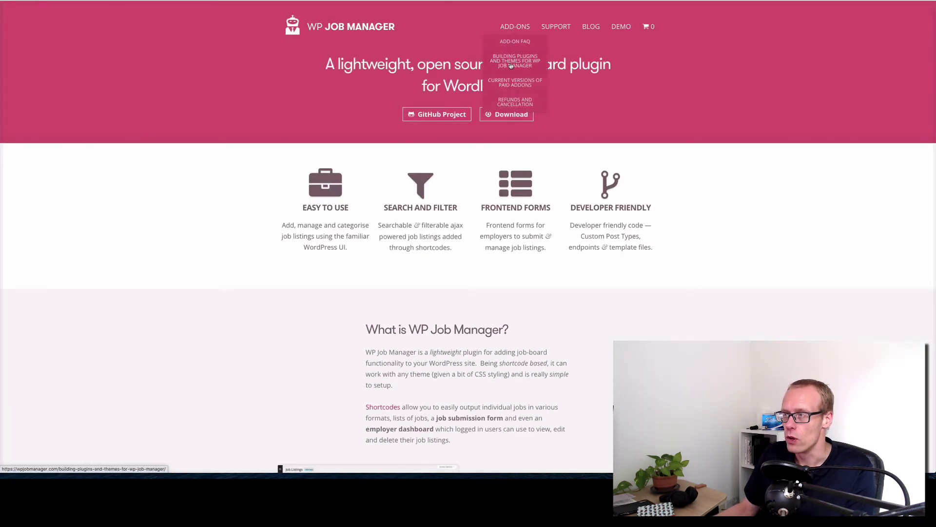
pyautogui.click(517, 26)
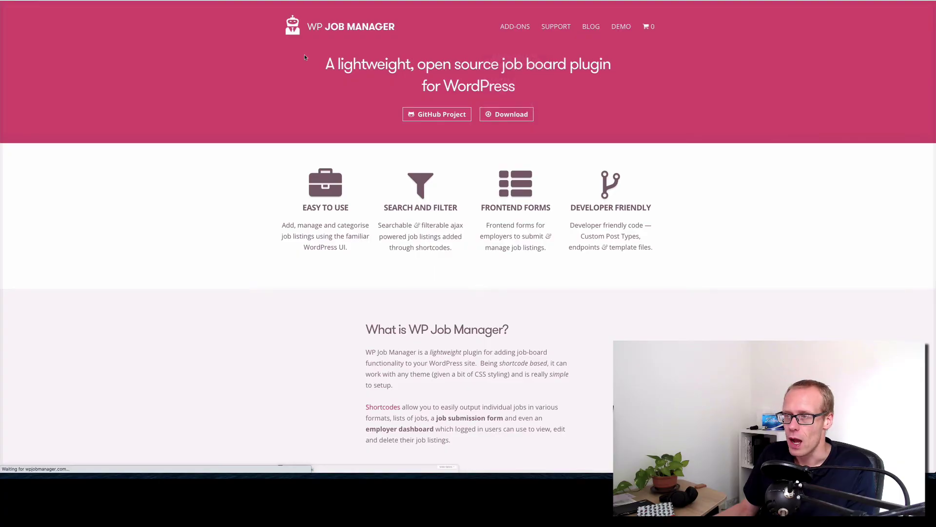
pyautogui.scroll(-7, 305, 58)
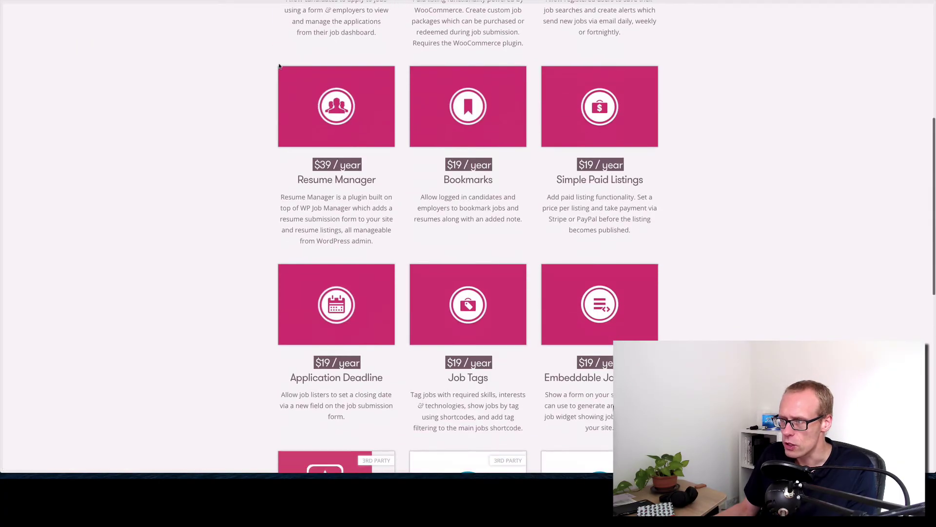
pyautogui.scroll(7, 280, 66)
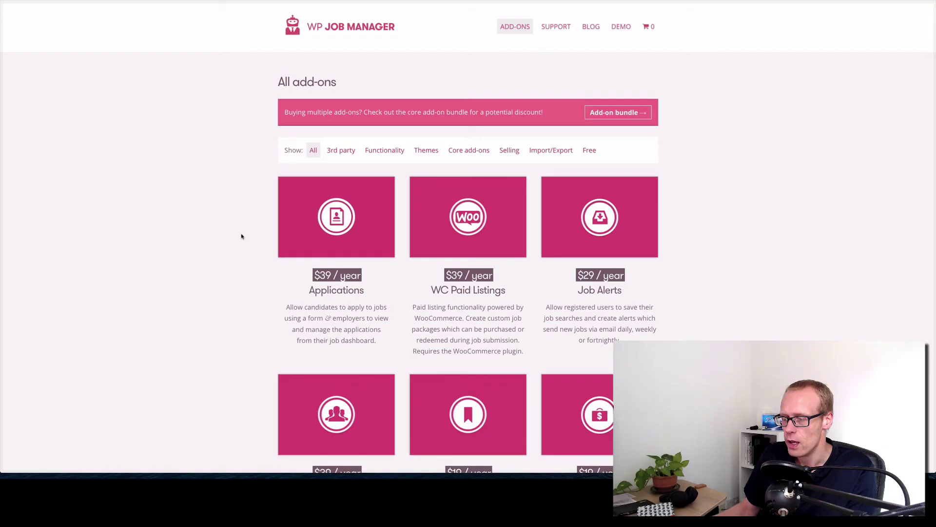
pyautogui.scroll(-2, 241, 237)
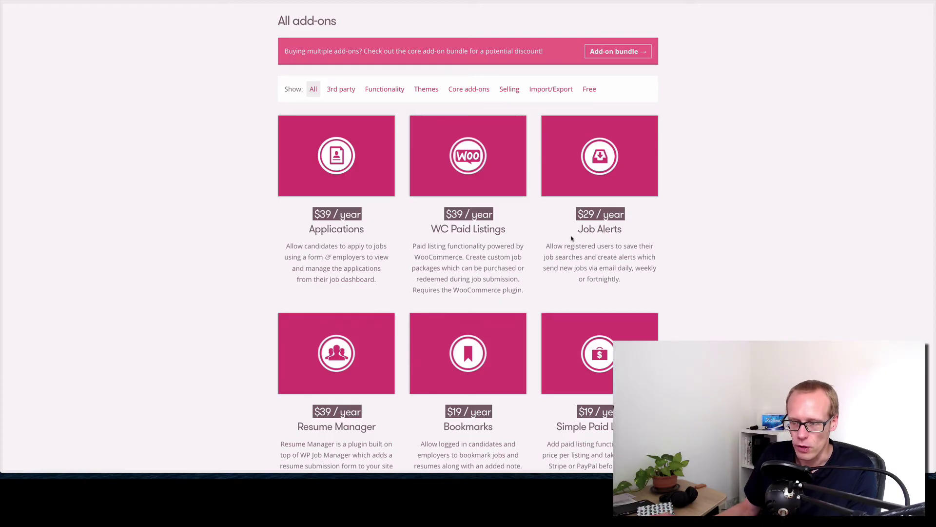
pyautogui.scroll(-1, 536, 303)
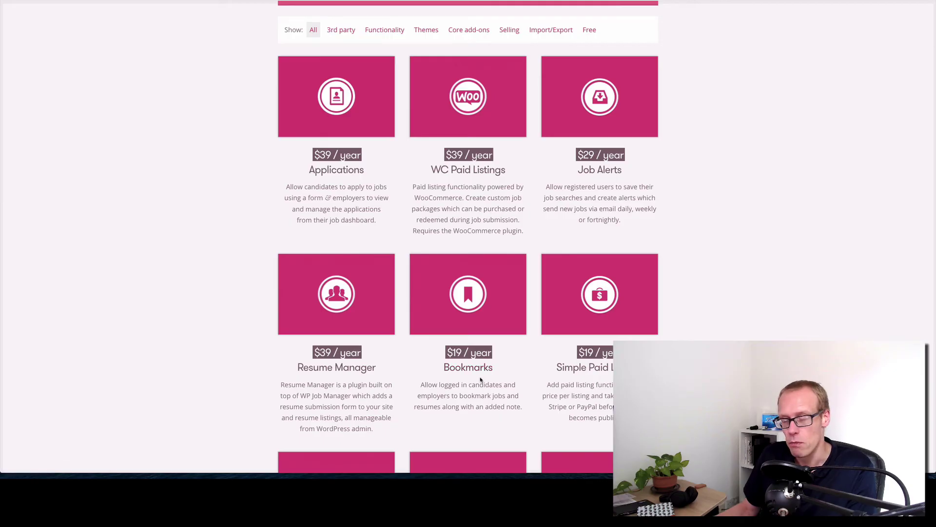
pyautogui.scroll(-5, 481, 379)
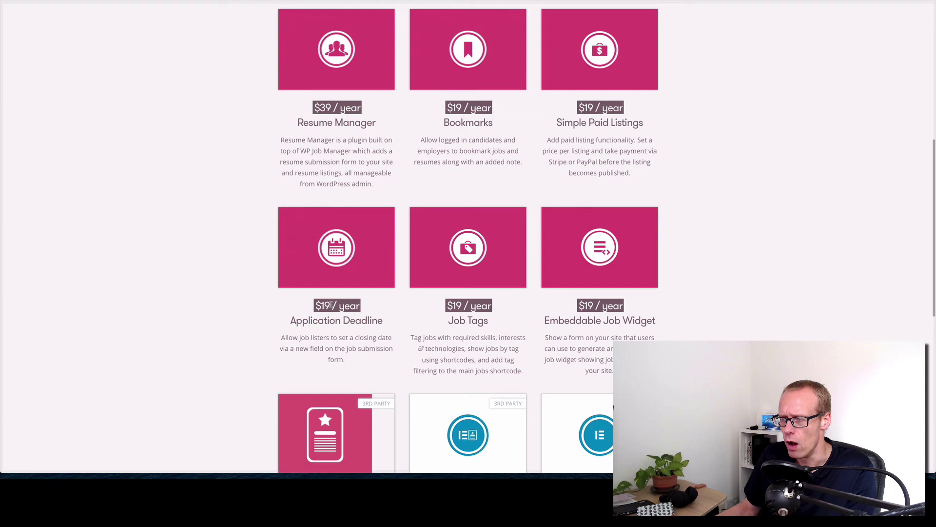
pyautogui.scroll(-3, 251, 271)
pyautogui.scroll(10, 251, 271)
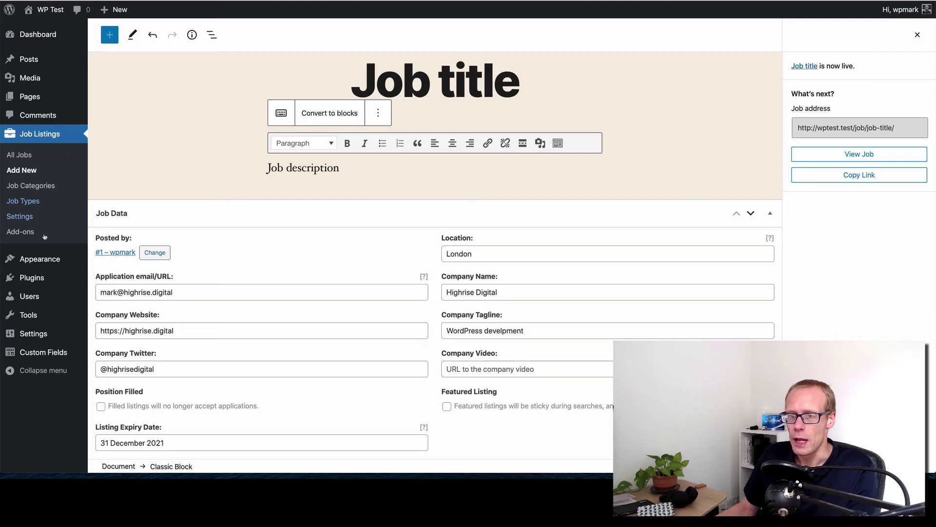
# - Upload wp-job-manager-applications.zip from Downloads as a new plugin, install it and activate it
pyautogui.moveTo(51, 279)
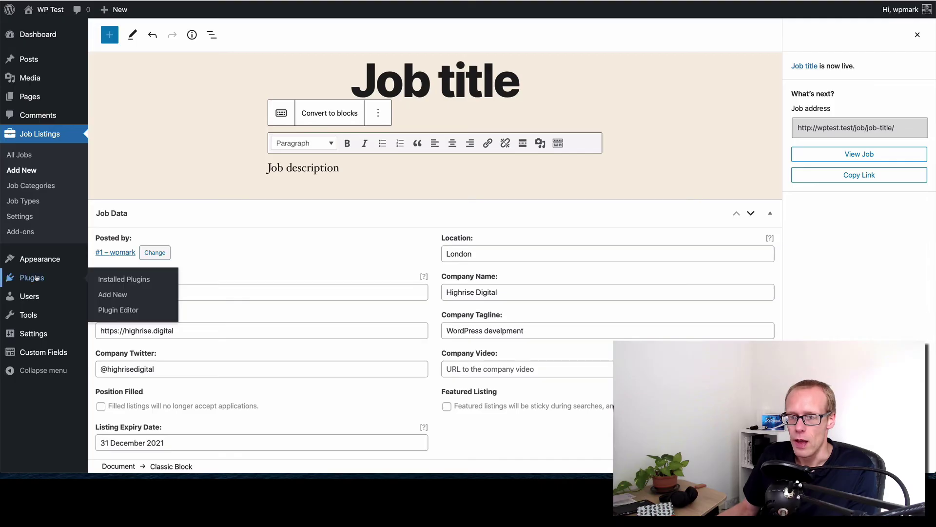
pyautogui.click(111, 295)
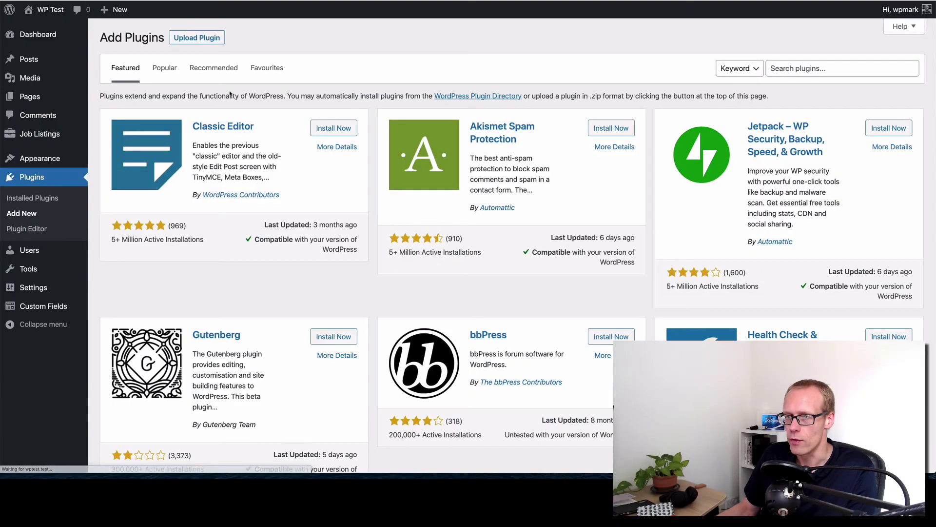
pyautogui.click(197, 38)
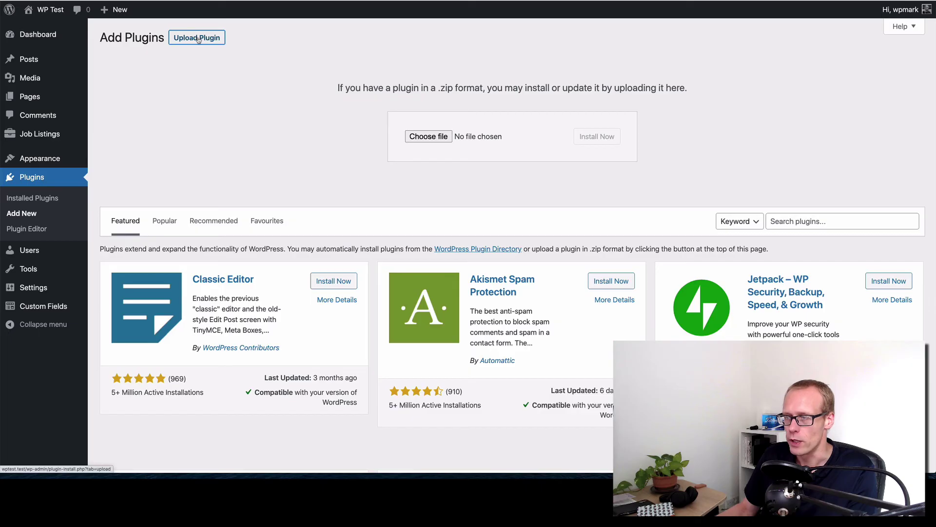
pyautogui.click(425, 145)
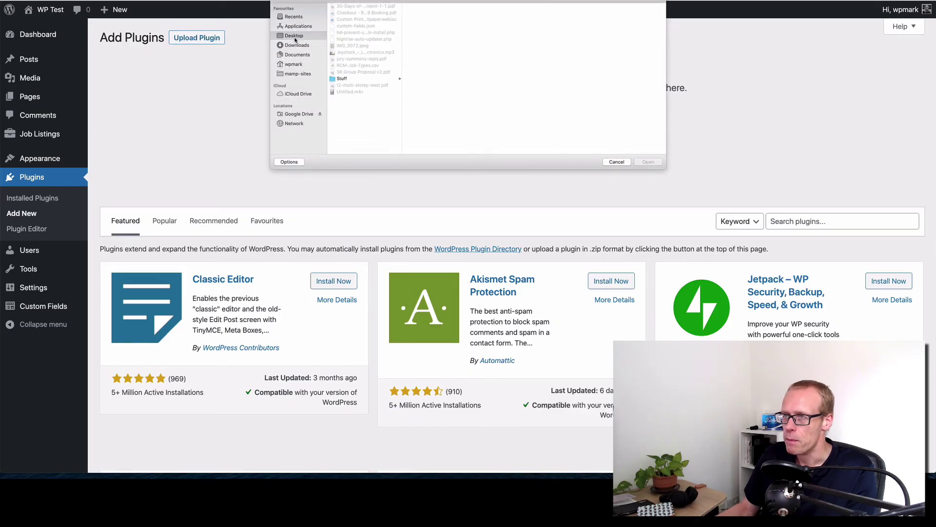
pyautogui.click(294, 45)
pyautogui.click(366, 65)
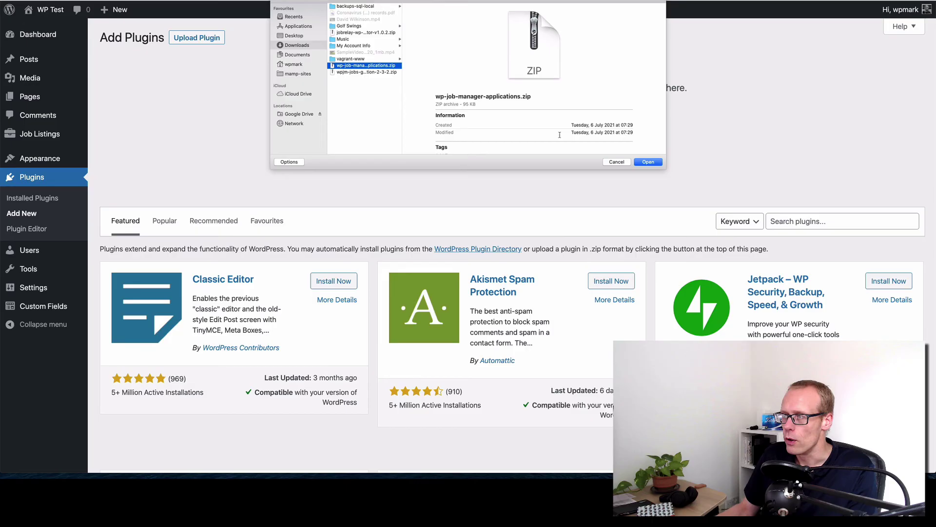
pyautogui.click(649, 162)
pyautogui.click(601, 137)
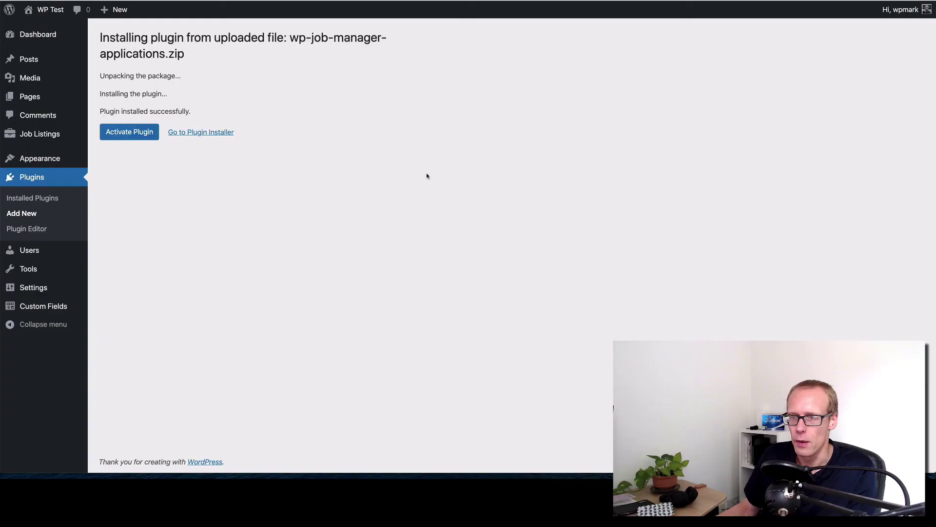
pyautogui.click(129, 131)
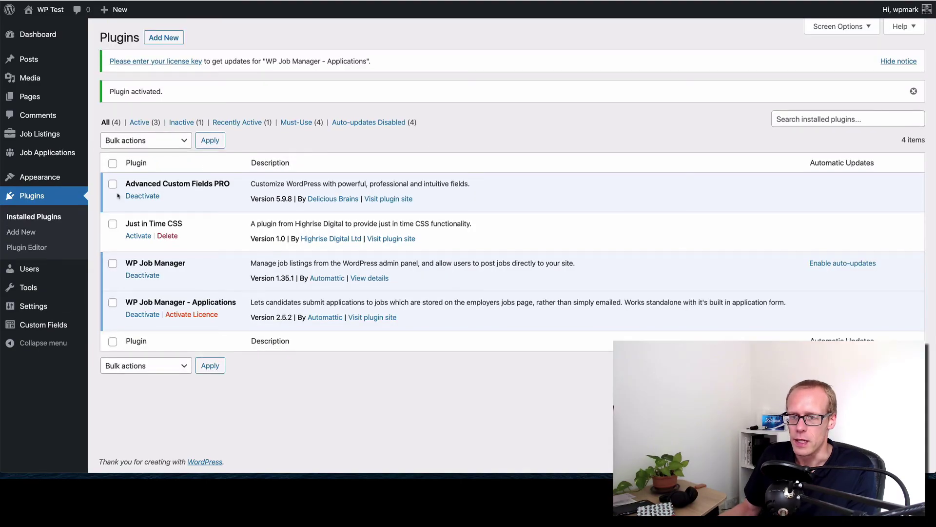
# - Set application management to delete with jobs, purge after 1 day, and remove on erasure requests
pyautogui.moveTo(51, 157)
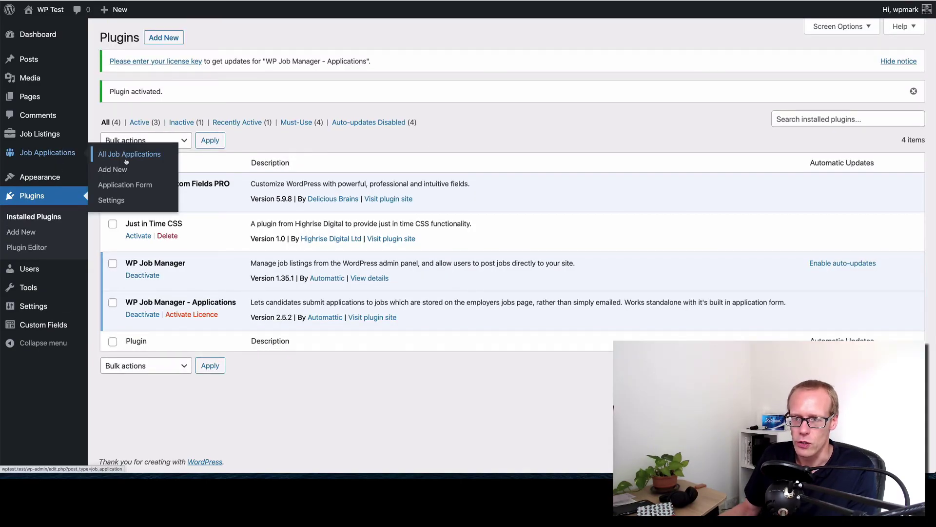
pyautogui.click(112, 200)
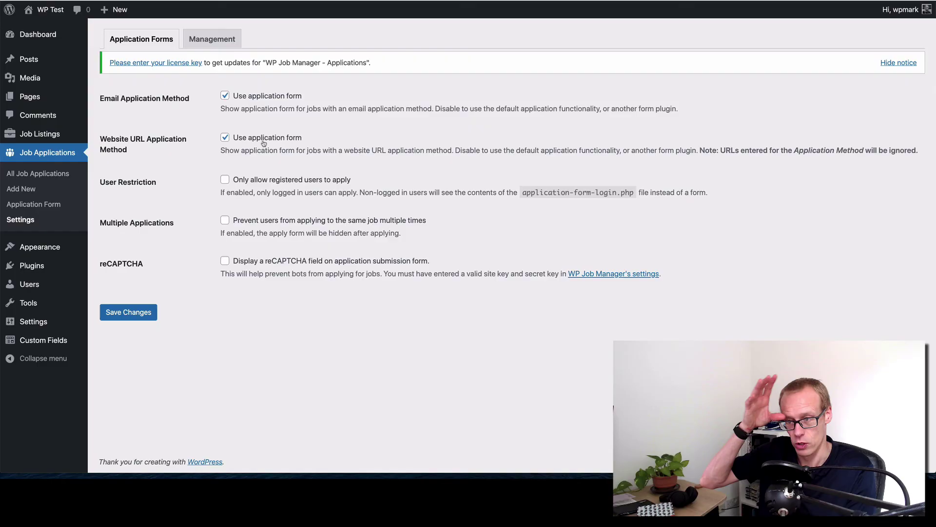
pyautogui.click(212, 40)
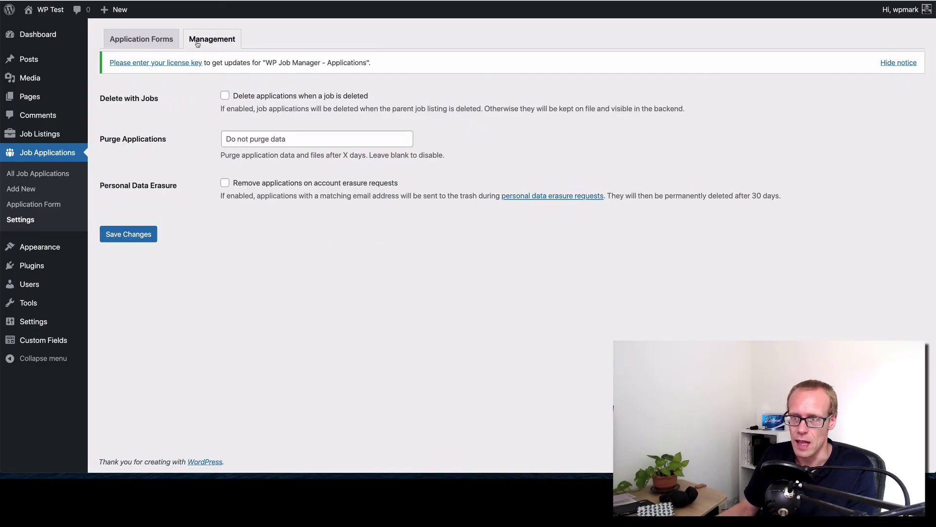
pyautogui.click(225, 97)
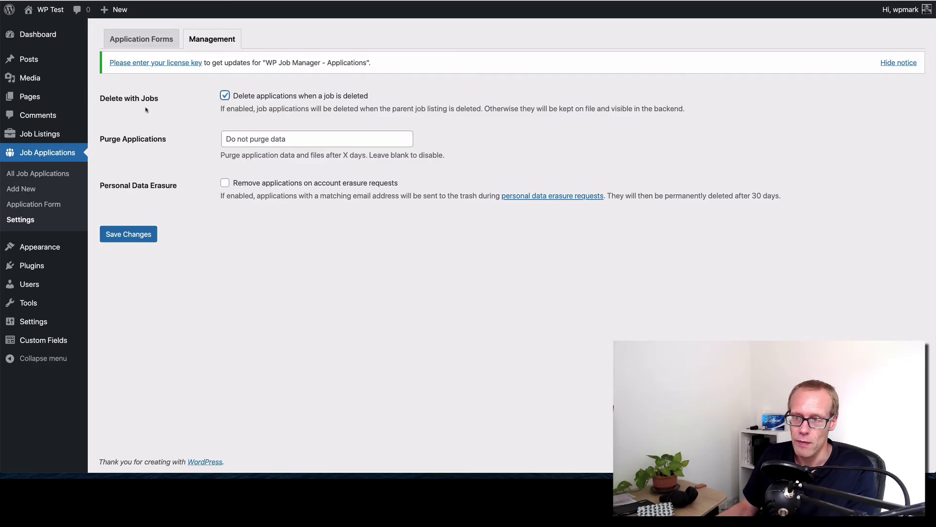
pyautogui.click(251, 137)
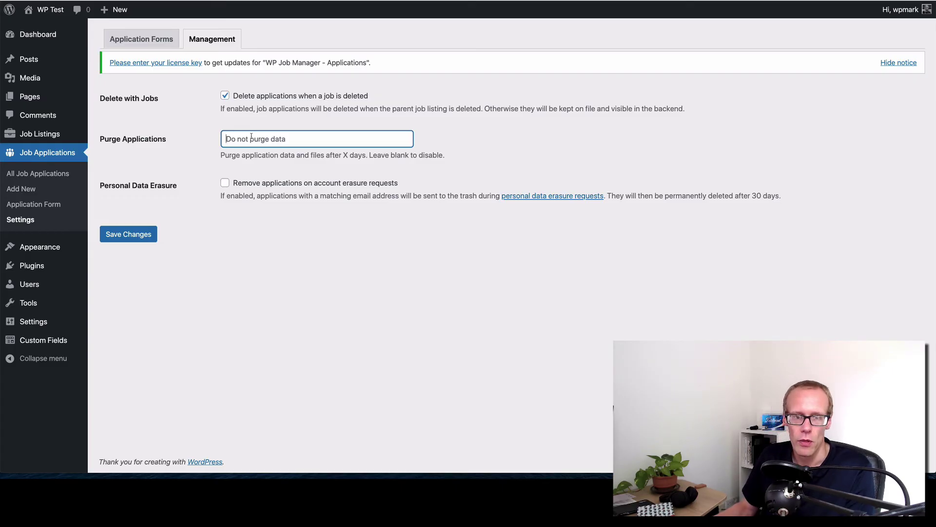
pyautogui.write('1')
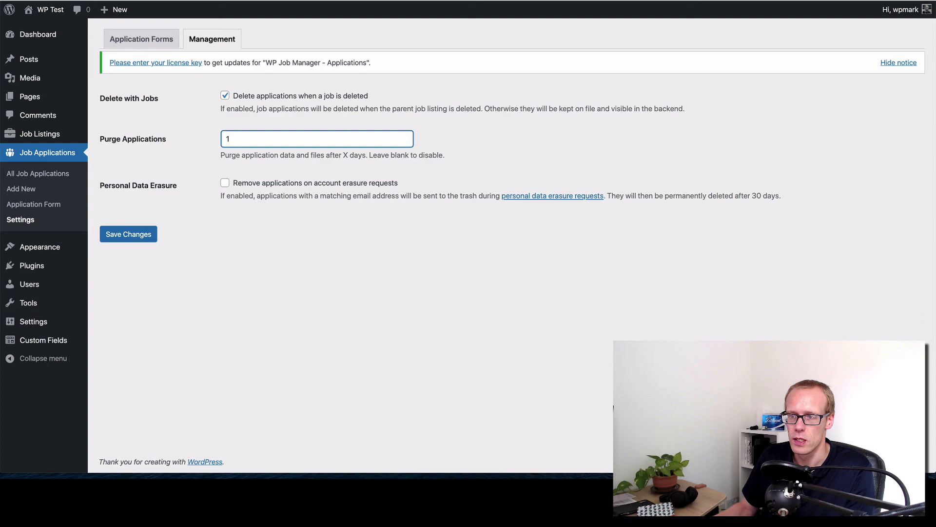
pyautogui.click(218, 125)
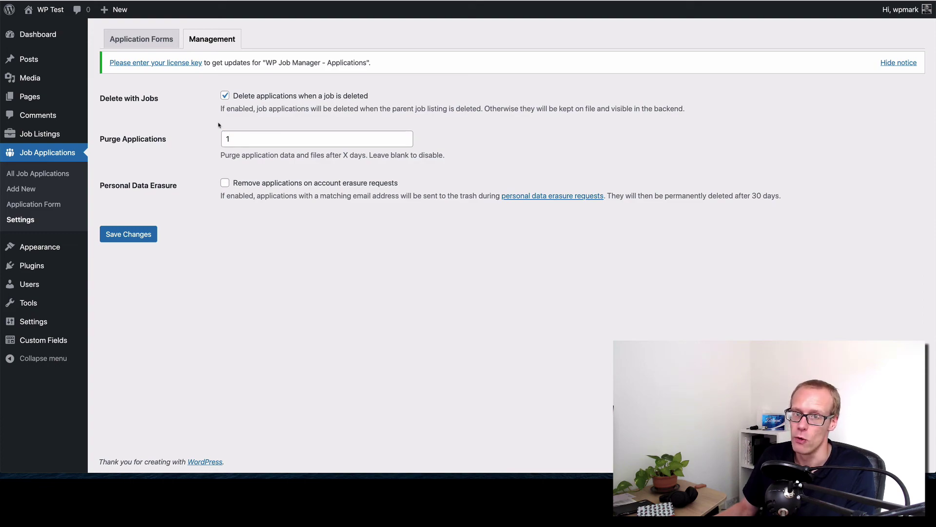
pyautogui.click(225, 182)
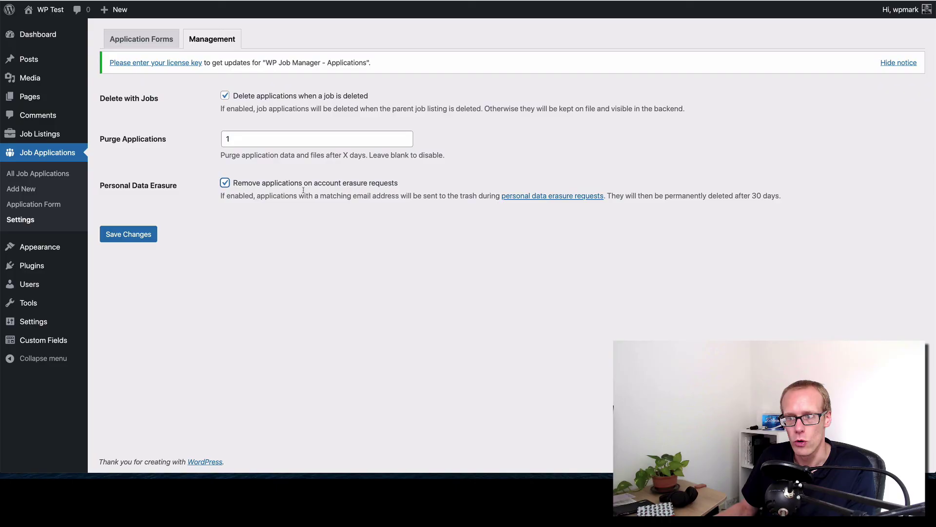
pyautogui.click(145, 235)
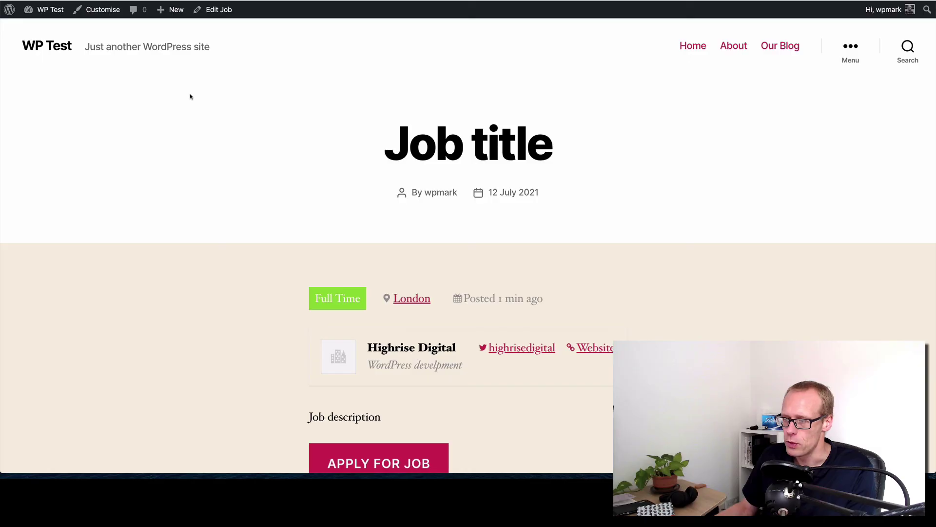
# - Reveal the application form on the live job page via Apply for Job and look it over
pyautogui.scroll(-2, 190, 96)
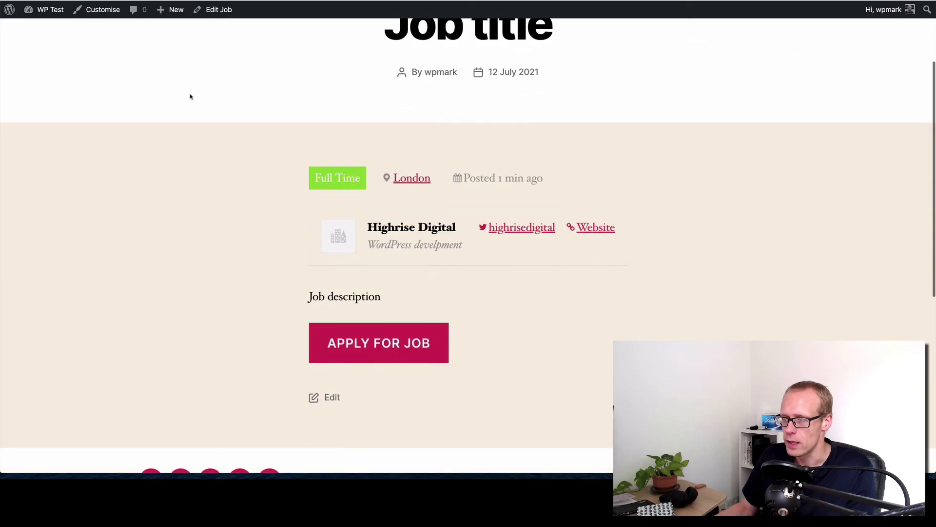
pyautogui.scroll(1, 190, 95)
pyautogui.scroll(1, 205, 86)
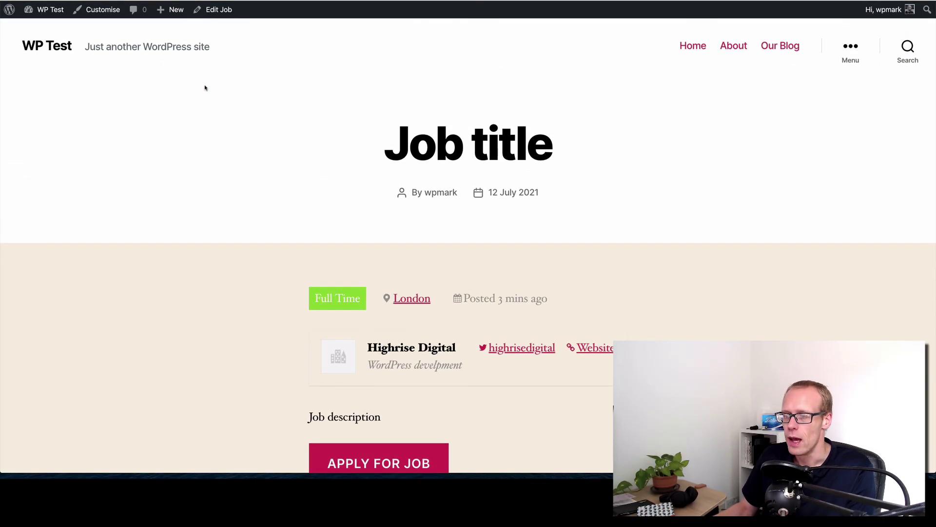
pyautogui.scroll(-5, 205, 87)
pyautogui.click(399, 220)
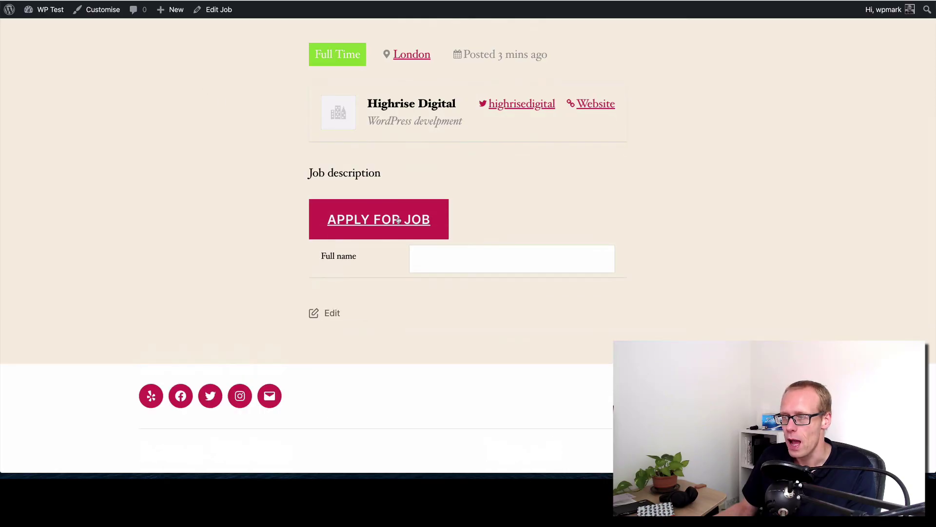
pyautogui.scroll(-5, 266, 195)
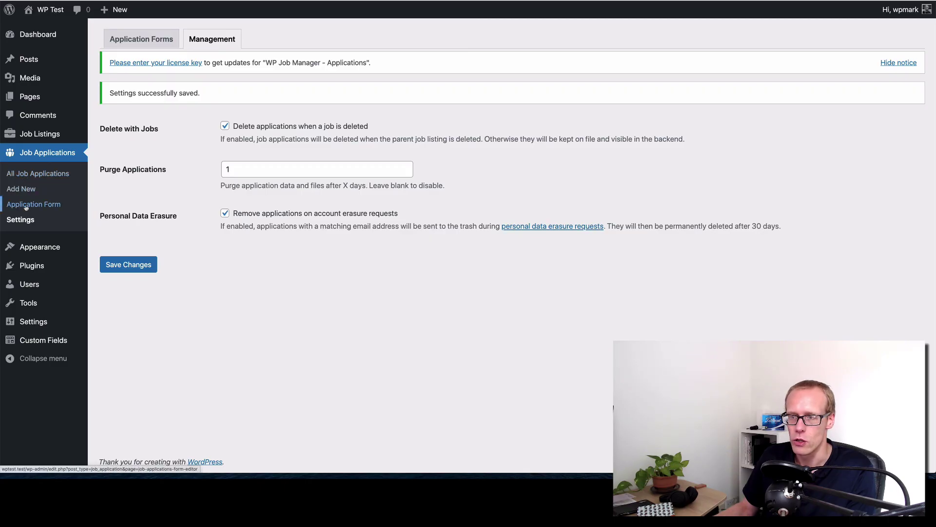
# - Open Job Applications > Application Form to view the Full name, Email, Message and Upload CV fields
pyautogui.click(25, 207)
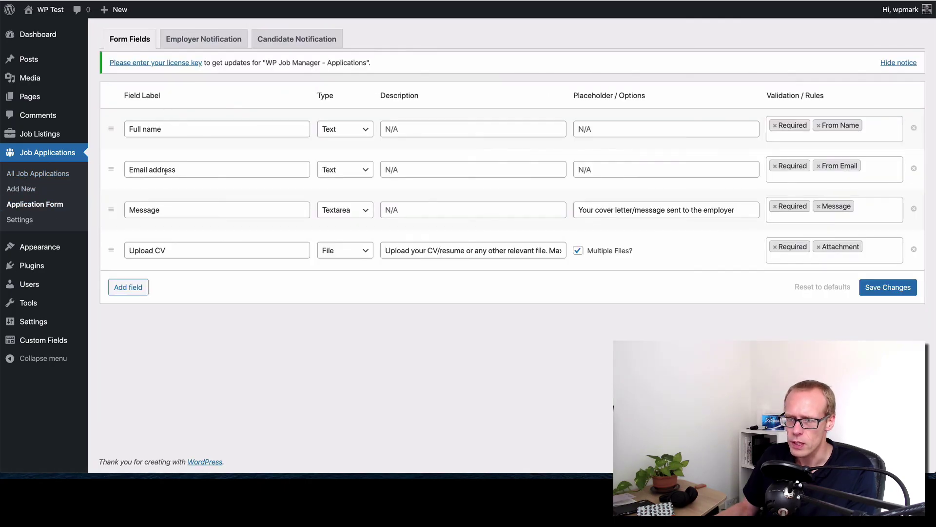